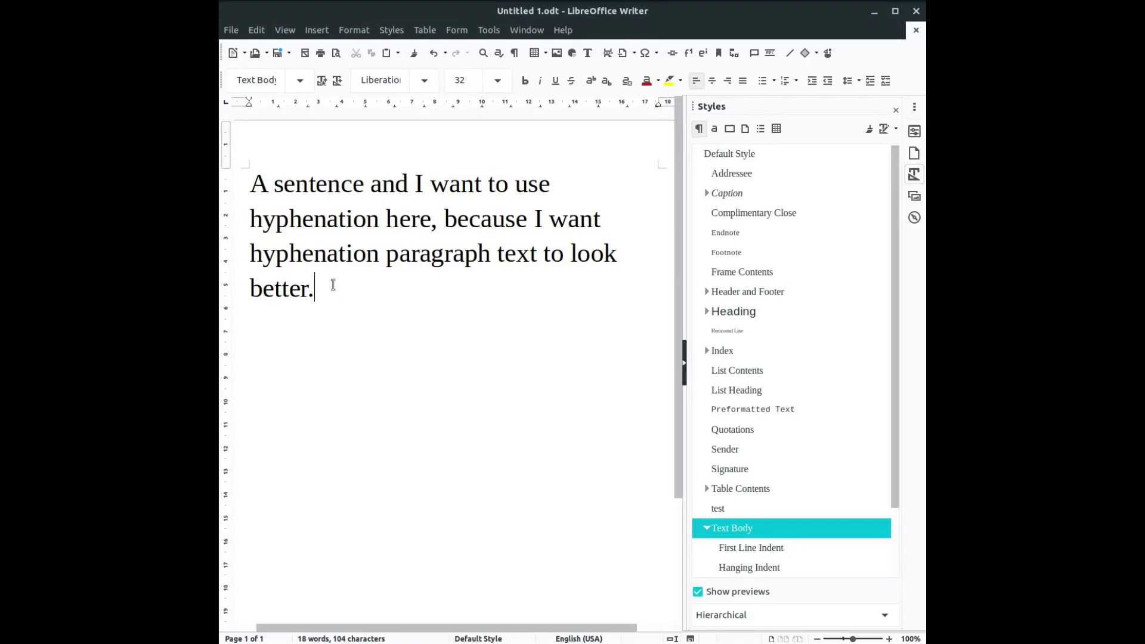
# - Select the whole sample-text paragraph about wanting hyphenation
pyautogui.moveTo(333, 285); pyautogui.dragTo(252, 189)
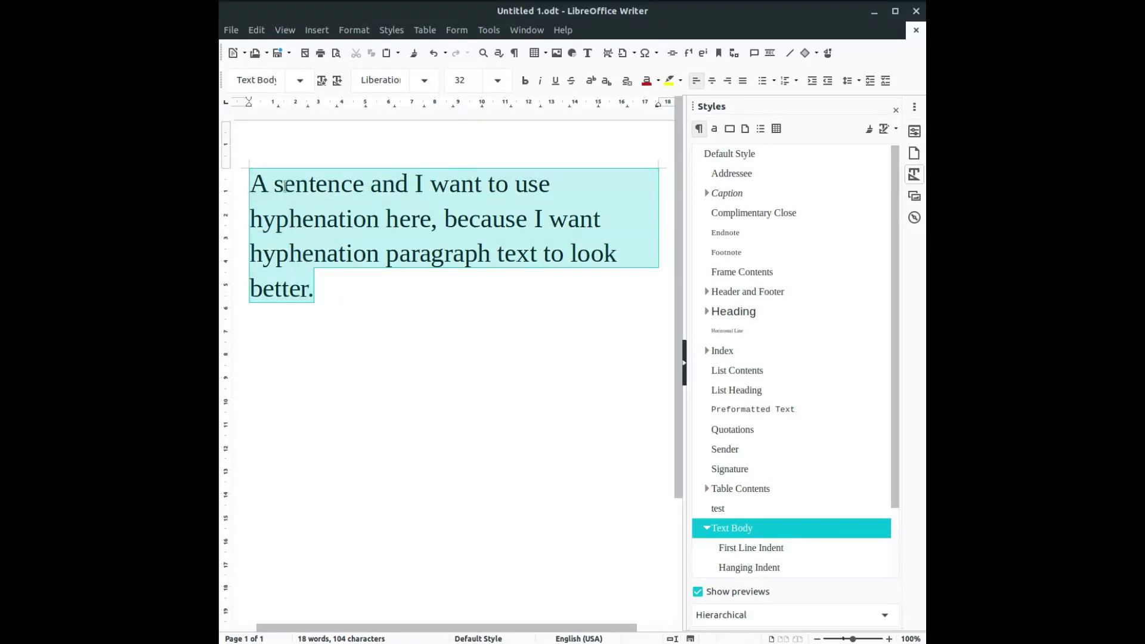
# - Create a new paragraph style named 'mystyle' from the selected paragraph
pyautogui.click(895, 129)
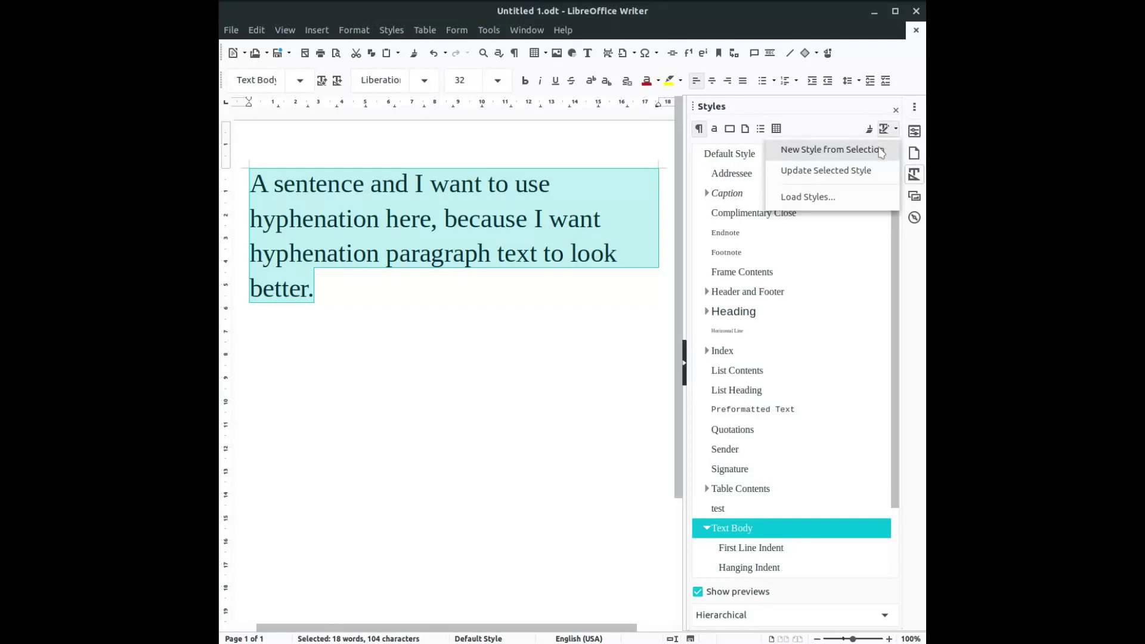
pyautogui.click(831, 152)
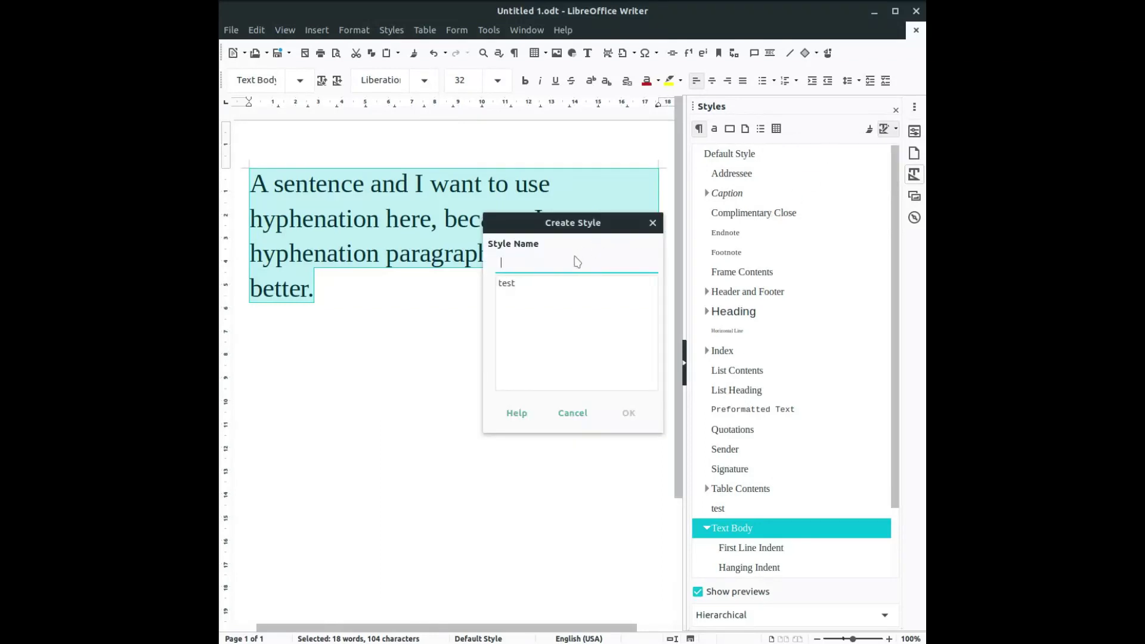
pyautogui.write('mystyle')
pyautogui.click(627, 412)
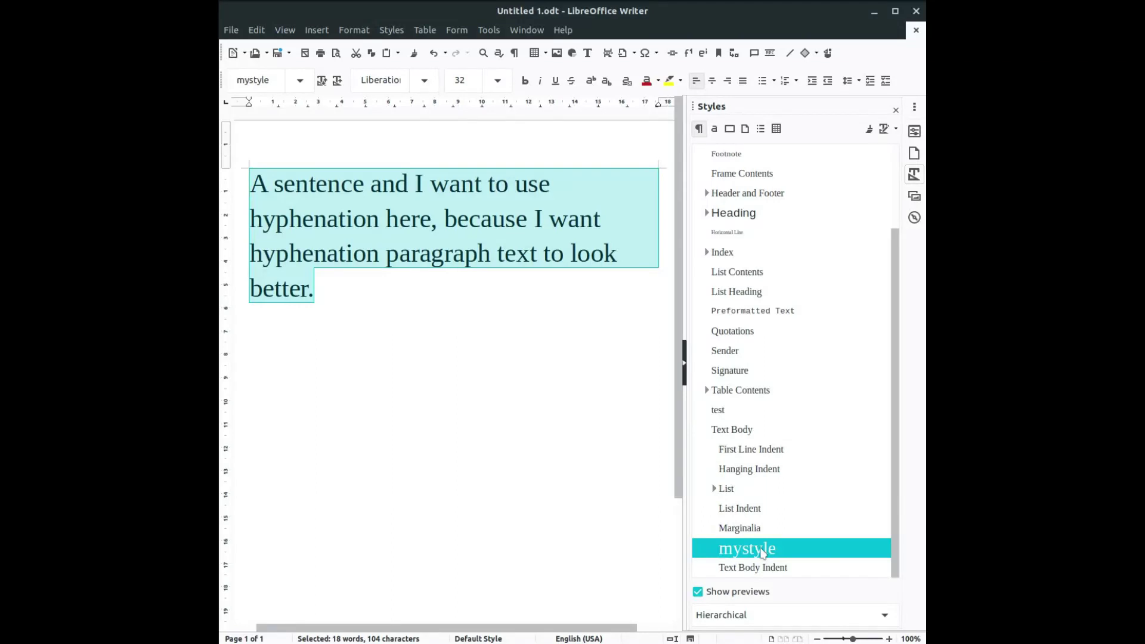
# - Give mystyle a 1.00 cm first-line indent
pyautogui.rightClick(762, 552)
pyautogui.click(781, 582)
pyautogui.click(371, 165)
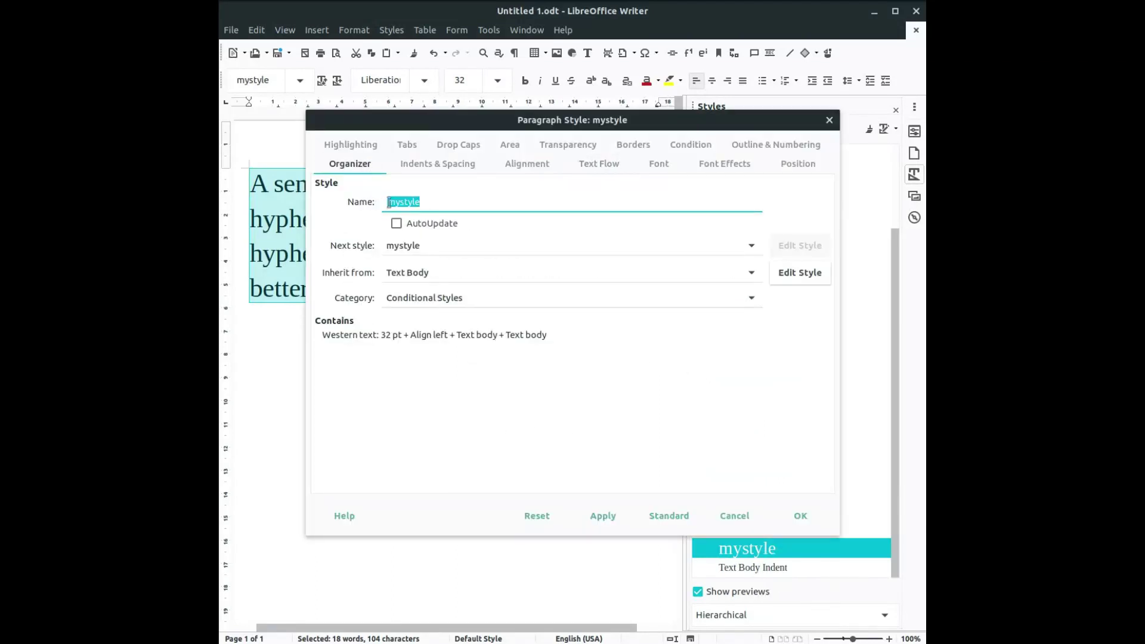
pyautogui.click(450, 167)
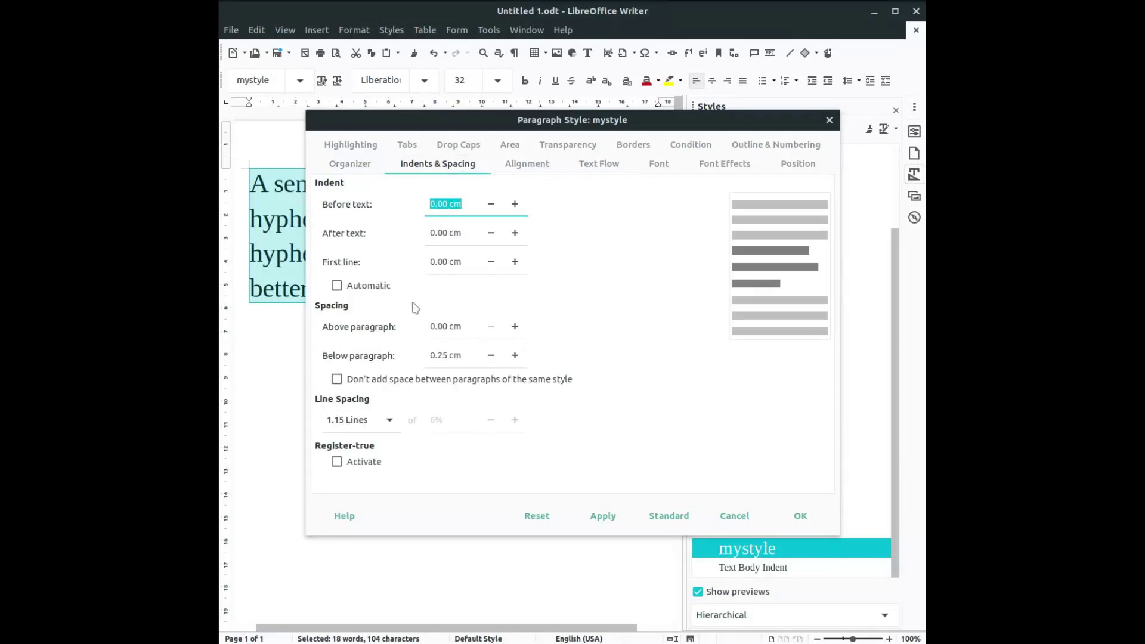
pyautogui.tripleClick(457, 263)
pyautogui.write('1')
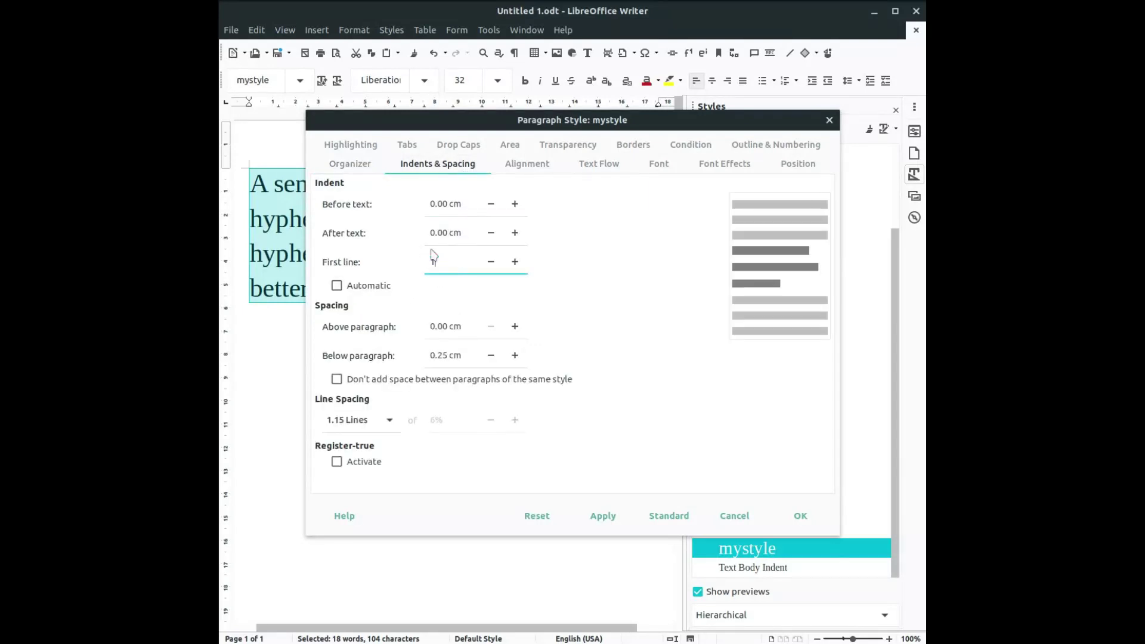
pyautogui.press('Tab')
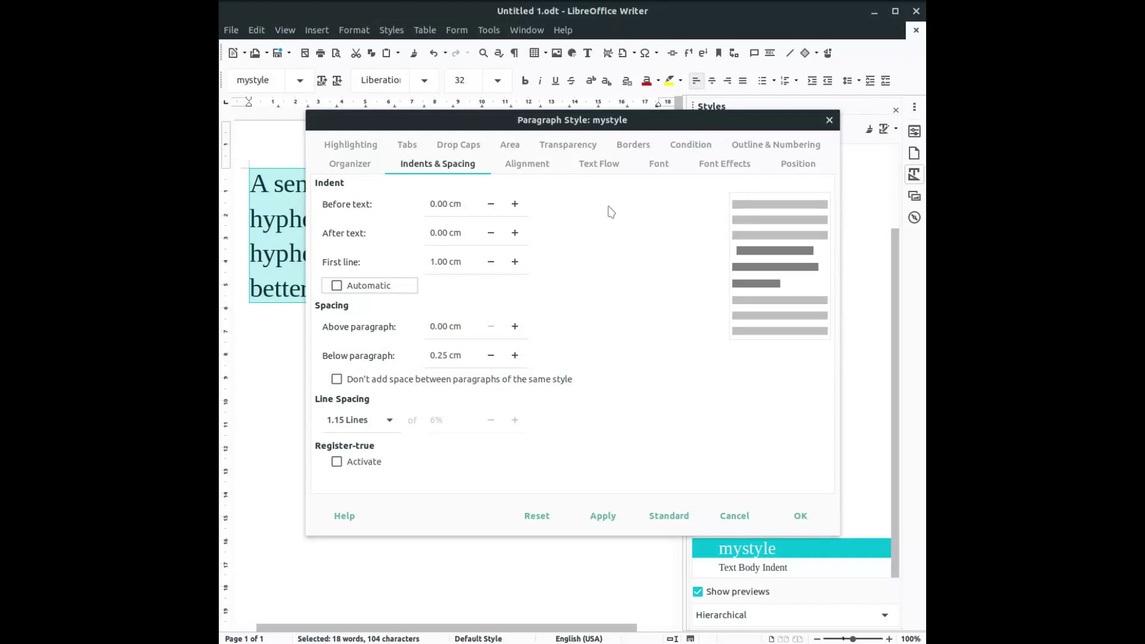
# - Turn on automatic hyphenation for mystyle and apply the changes
pyautogui.click(610, 167)
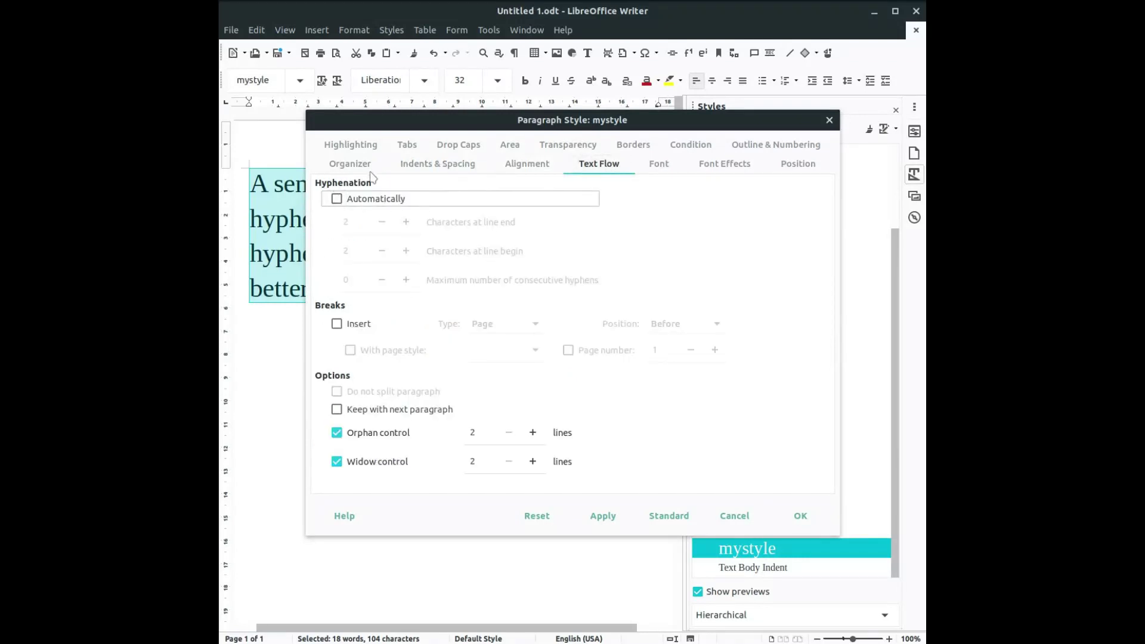
pyautogui.click(380, 199)
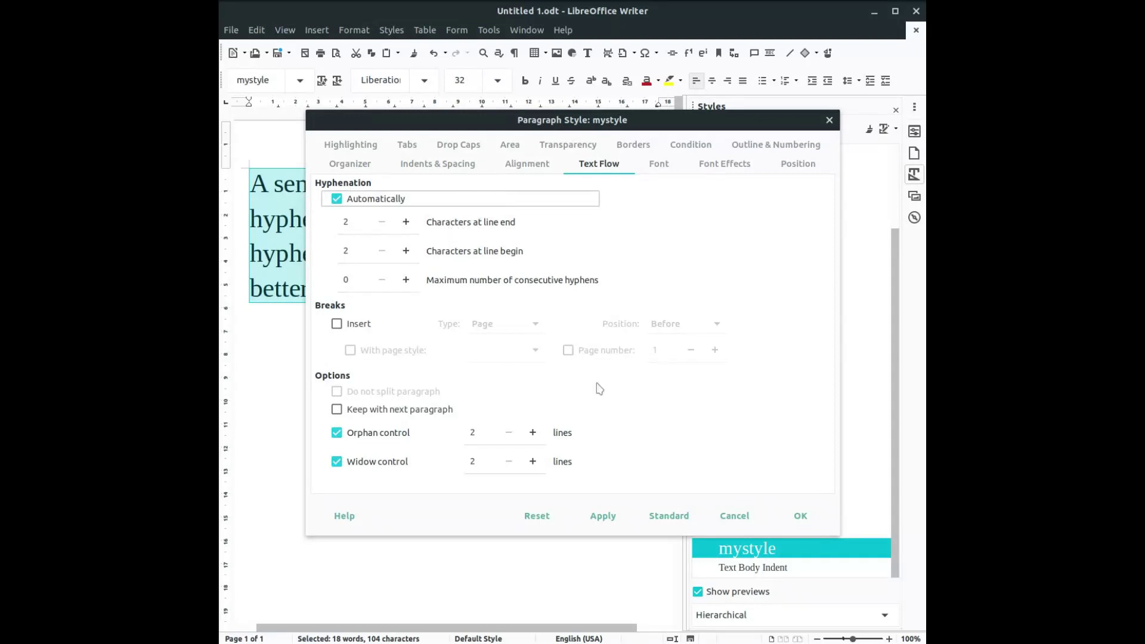
pyautogui.click(800, 517)
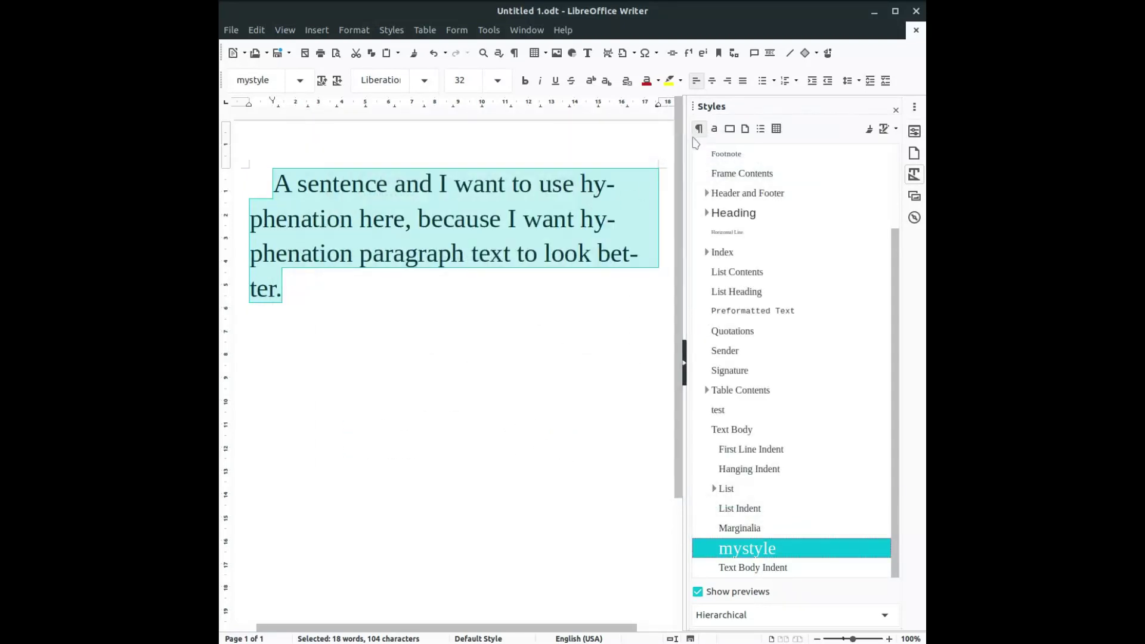
# - Set mystyle's alignment to Justified, then deselect the paragraph to view the result
pyautogui.rightClick(736, 550)
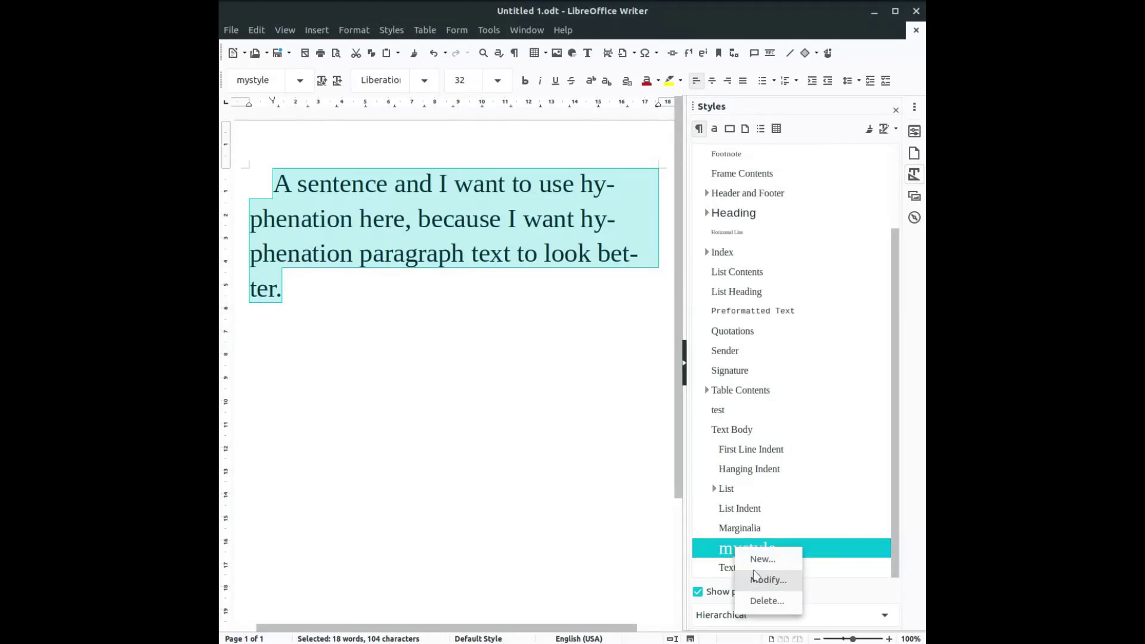
pyautogui.press('Escape')
pyautogui.click(539, 166)
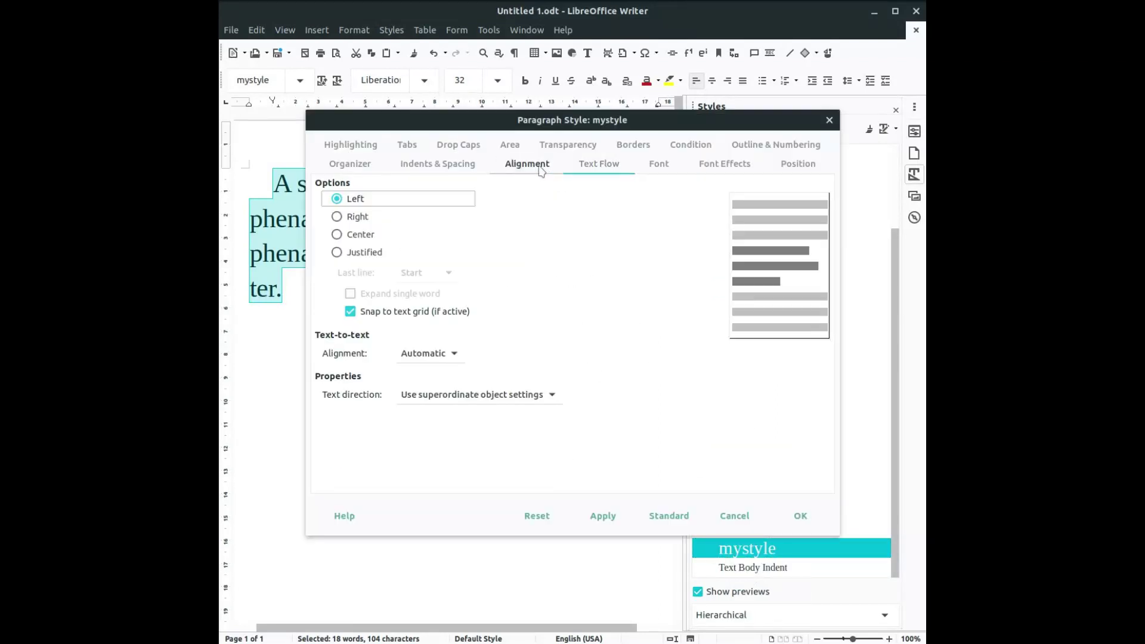
pyautogui.click(372, 254)
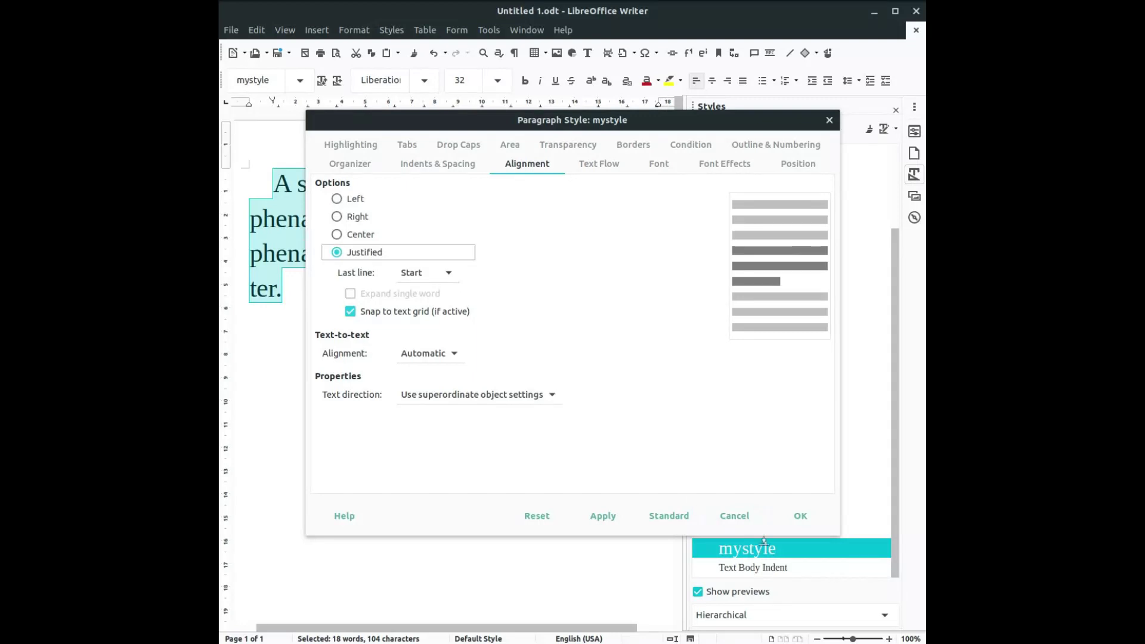
pyautogui.click(801, 516)
pyautogui.click(632, 262)
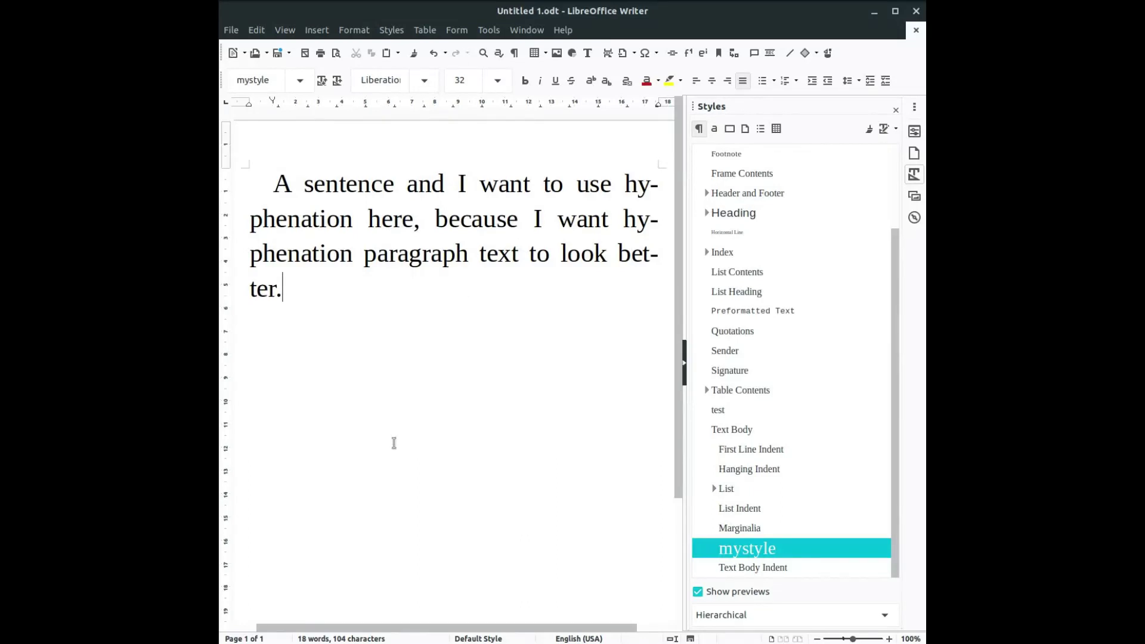
# - Add a second paragraph reading 'I like oranges very much, and also I appreciate the apples', fixing the 'alos' typo
pyautogui.press('Return')
pyautogui.write('I like ')
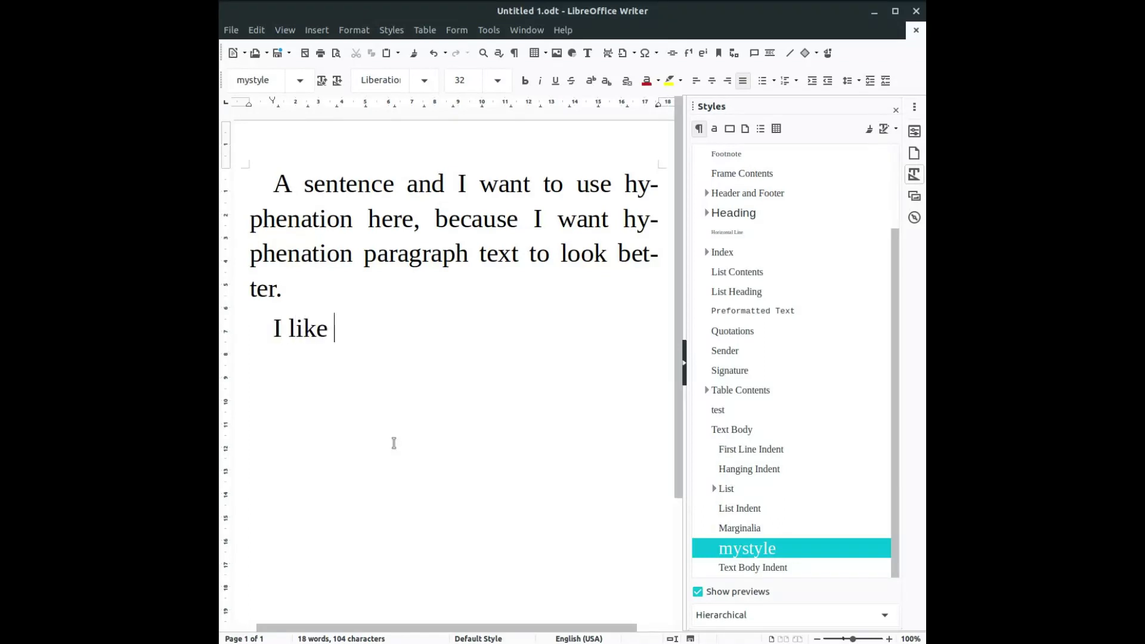
pyautogui.write('oranges ve')
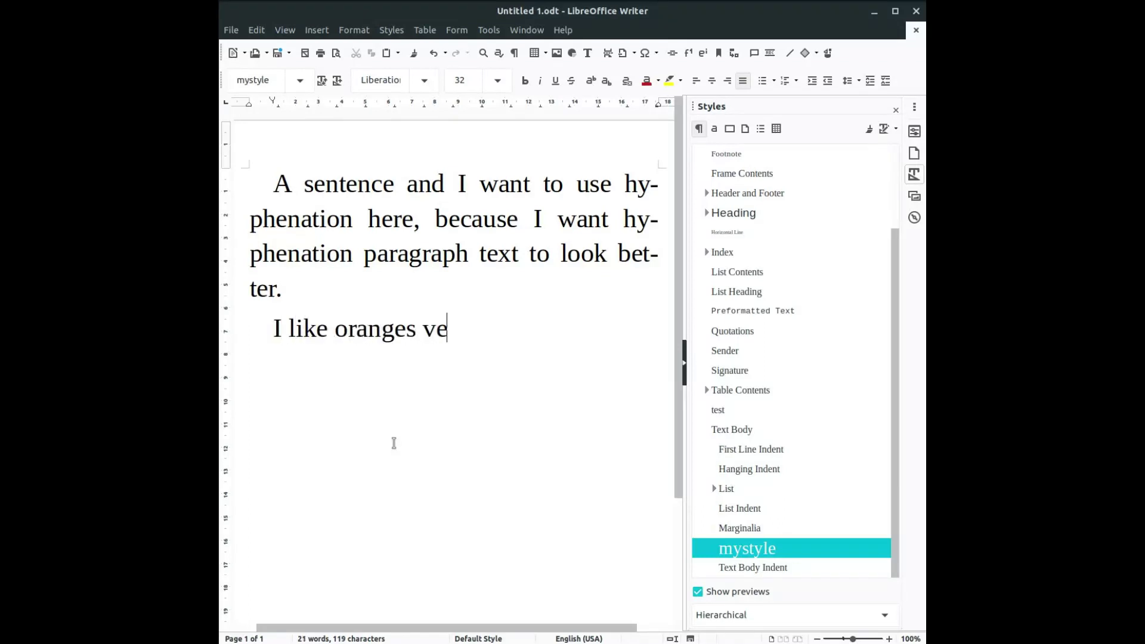
pyautogui.write('ry much, ')
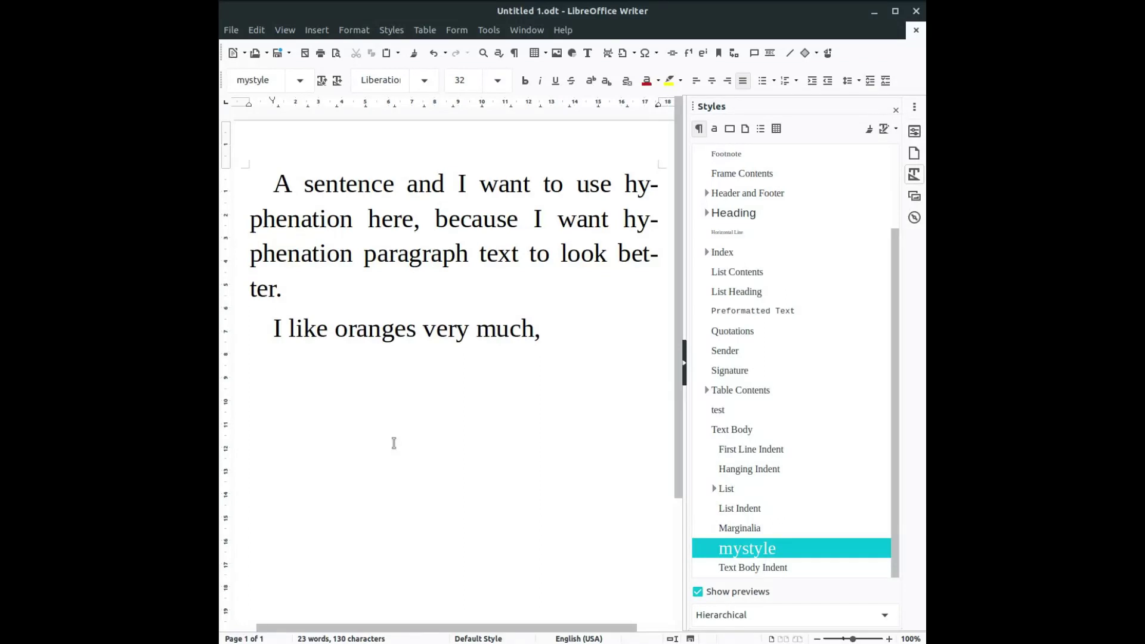
pyautogui.write('and alos')
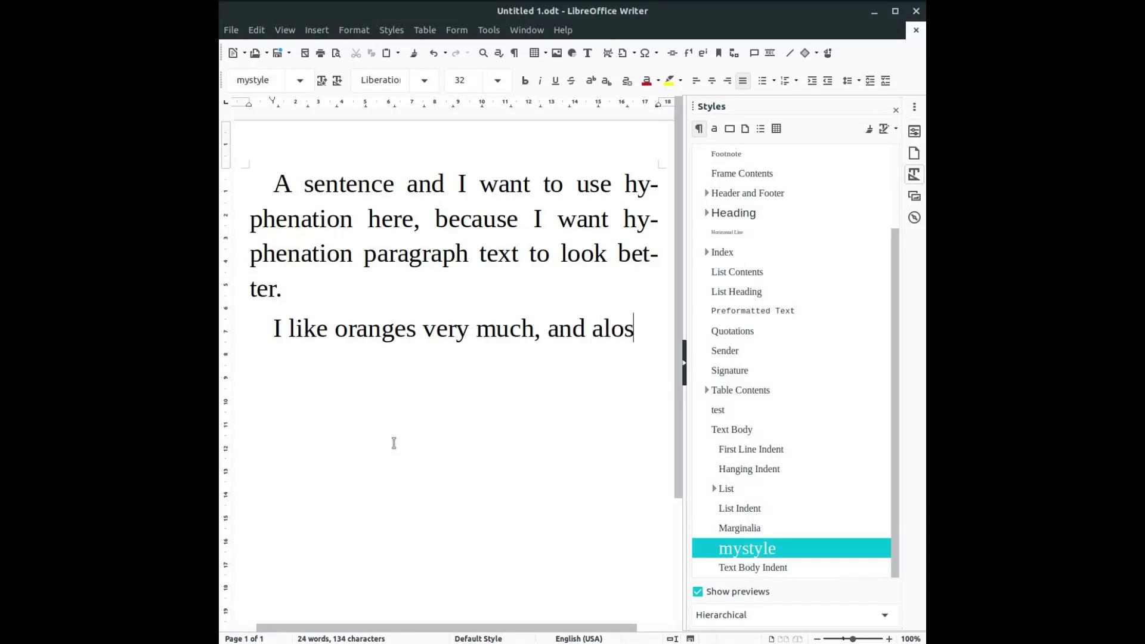
pyautogui.press('BackSpace')
pyautogui.press('BackSpace')
pyautogui.write('so I appre')
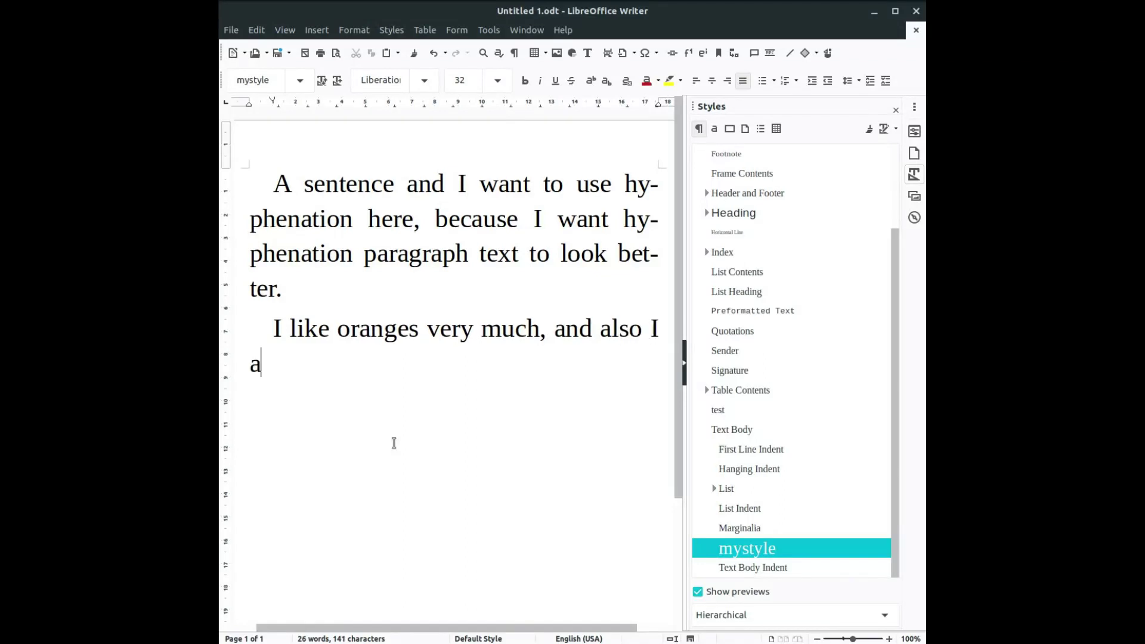
pyautogui.write('ciate')
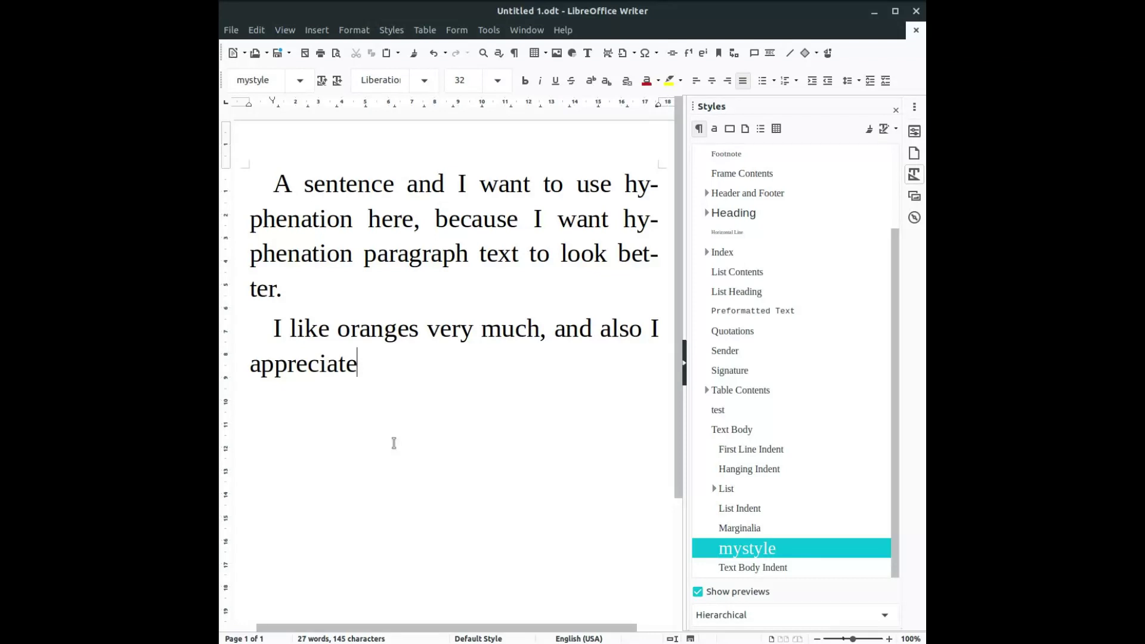
pyautogui.write(' the app')
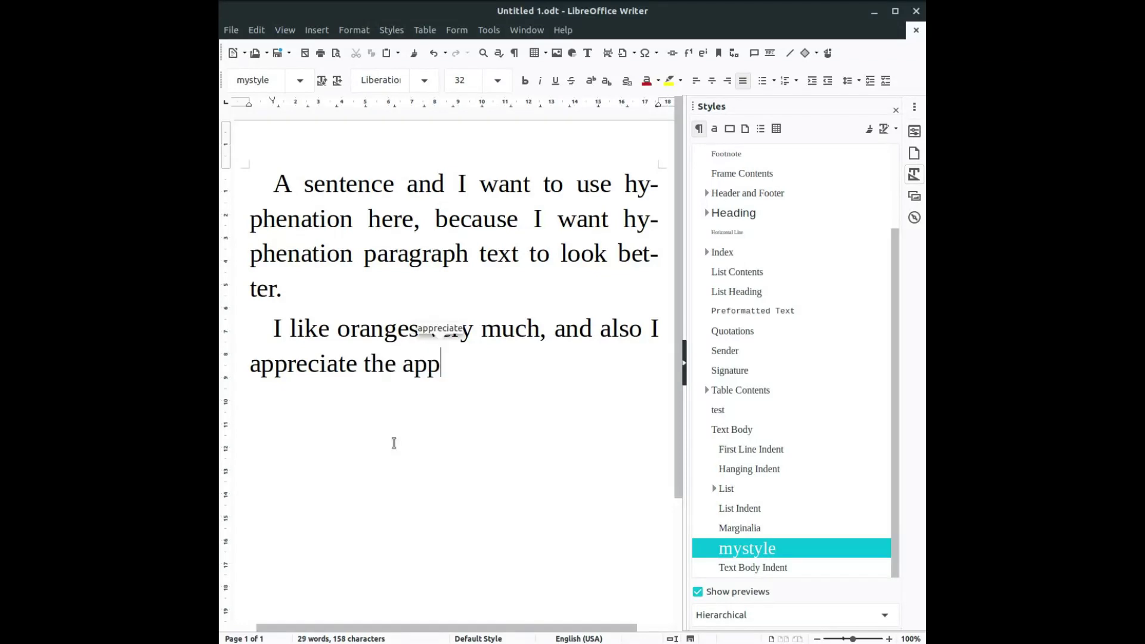
pyautogui.write('les.')
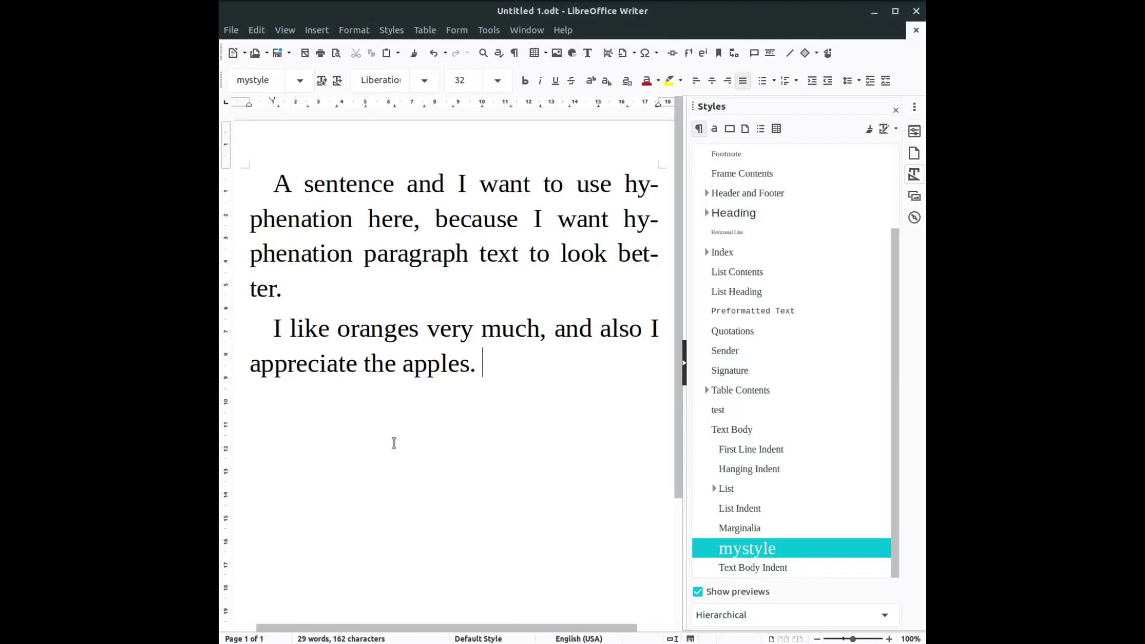
# - Delete 'very much' from the second paragraph
pyautogui.click(424, 330)
pyautogui.press('Delete')
pyautogui.press('Delete')
pyautogui.press('Delete')
pyautogui.press('Delete')
pyautogui.press('BackSpace')
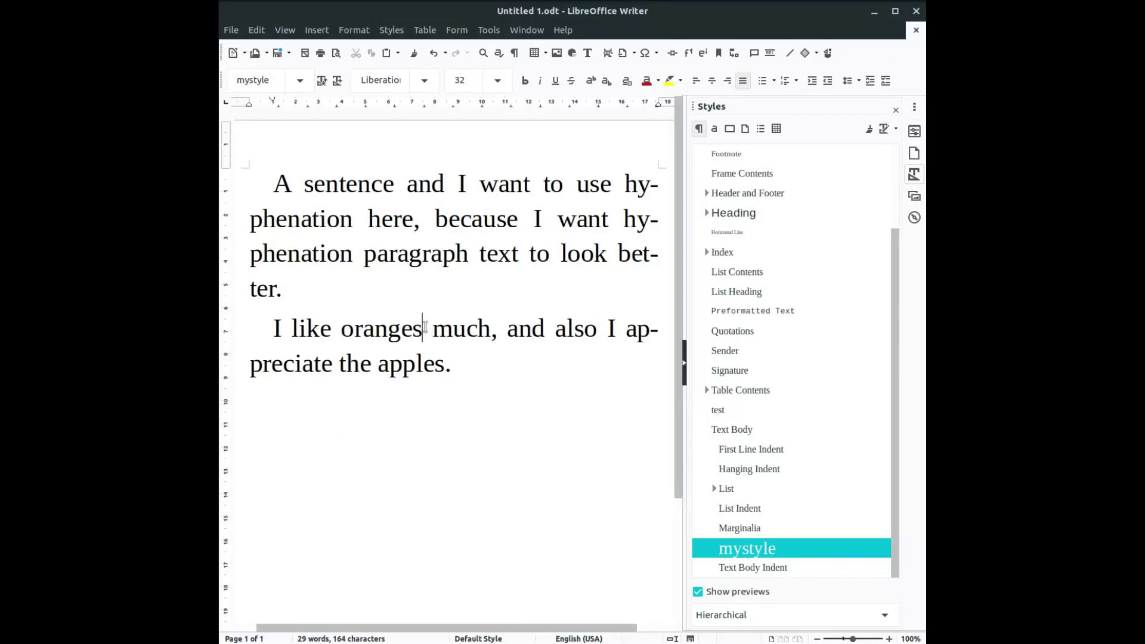
pyautogui.press('Delete')
pyautogui.press('Delete')
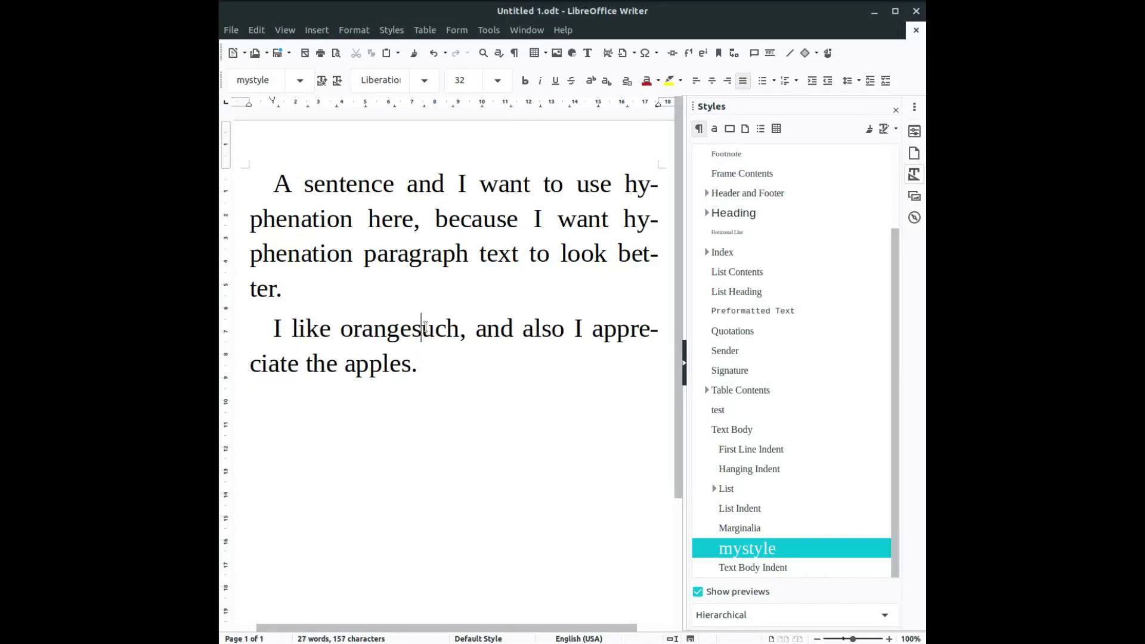
pyautogui.press('Delete')
pyautogui.press('Delete')
pyautogui.press('Delete')
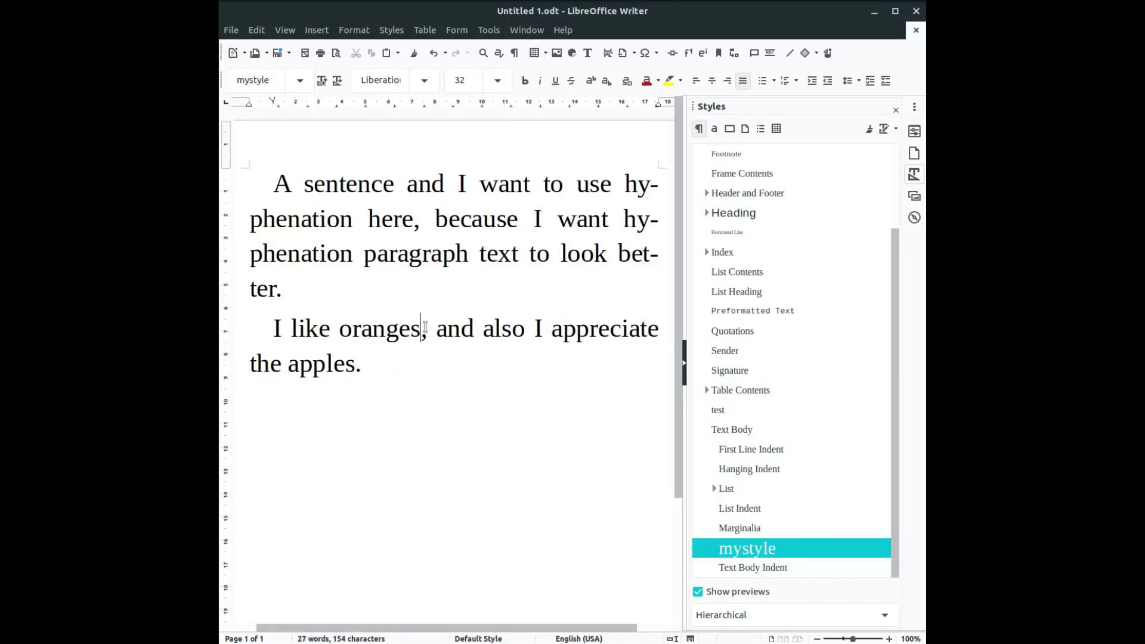
# - Replace the paragraph's opening 'I' with 'You' and place the cursor at its end
pyautogui.click(281, 329)
pyautogui.press('BackSpace')
pyautogui.write('you')
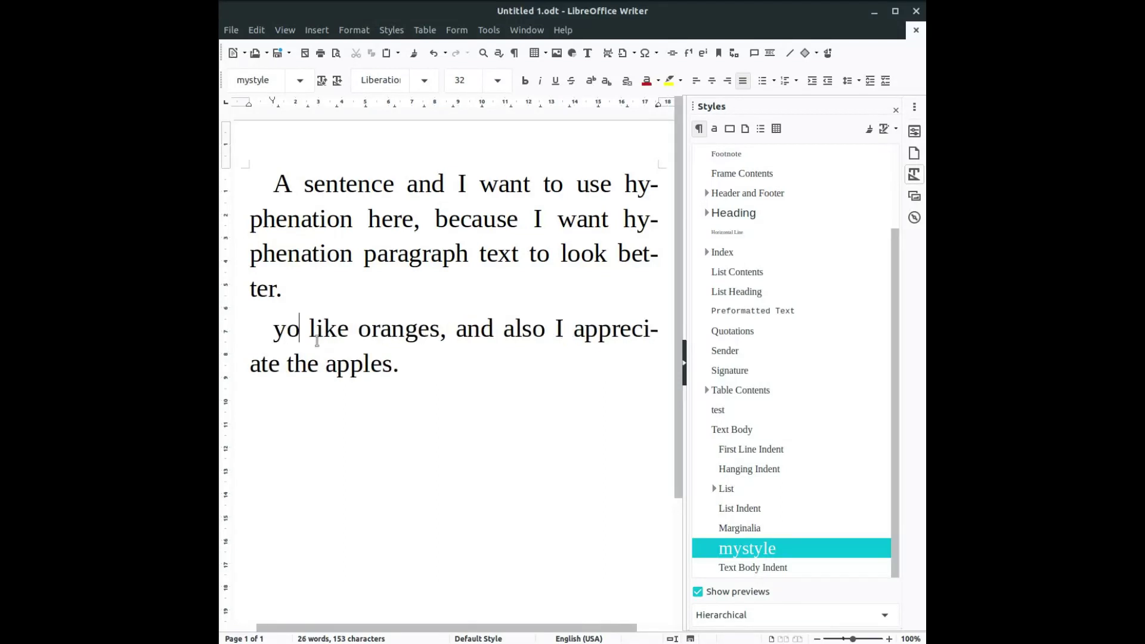
pyautogui.press('Left')
pyautogui.press('Left')
pyautogui.press('BackSpace')
pyautogui.write('U')
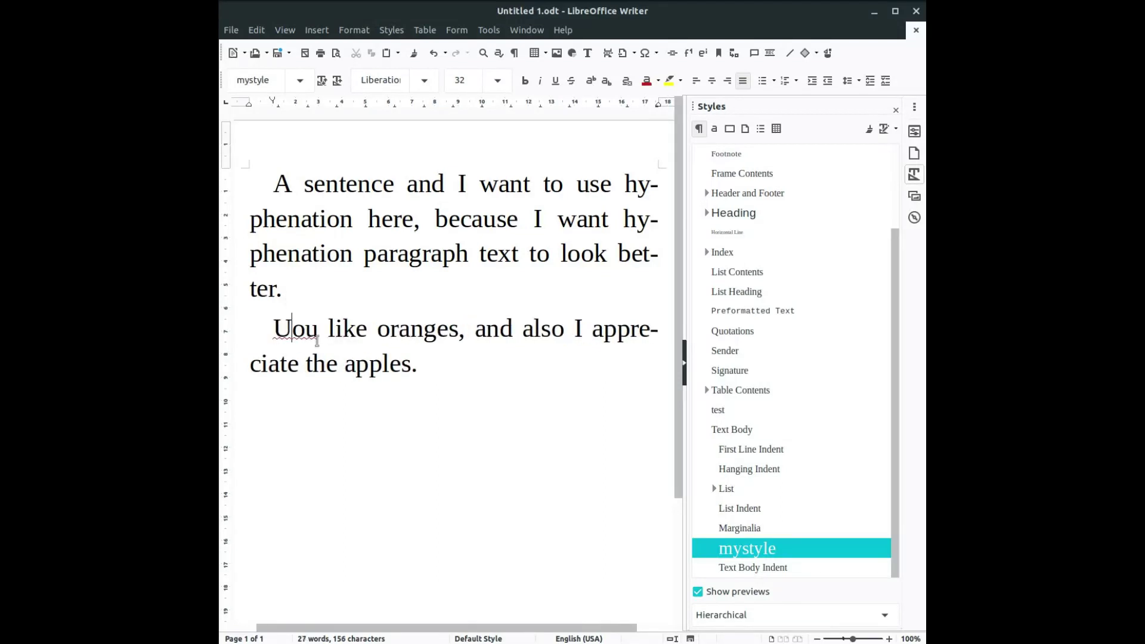
pyautogui.press('BackSpace')
pyautogui.write('Y')
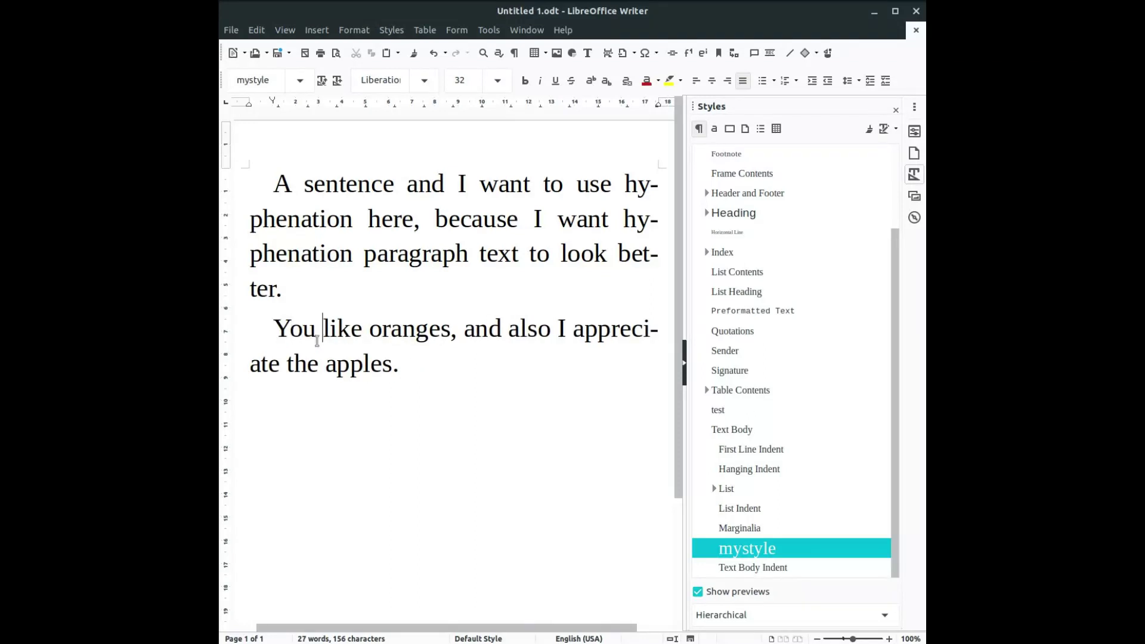
pyautogui.click(513, 344)
pyautogui.click(565, 361)
# - Uncheck automatic hyphenation in mystyle's Text Flow settings
pyautogui.rightClick(768, 553)
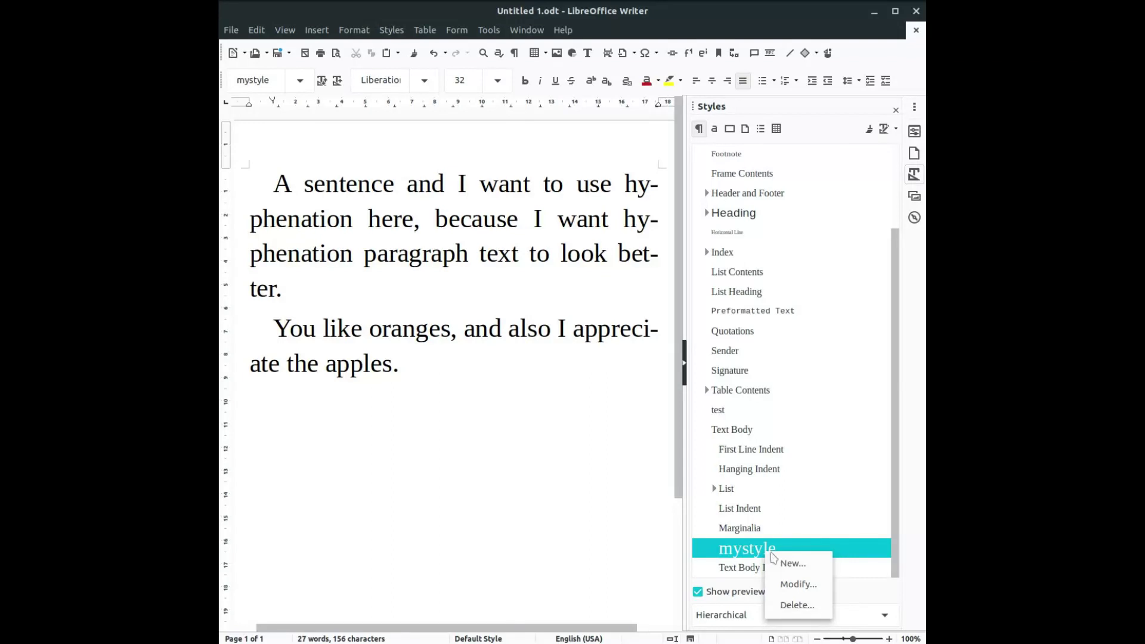
pyautogui.click(795, 583)
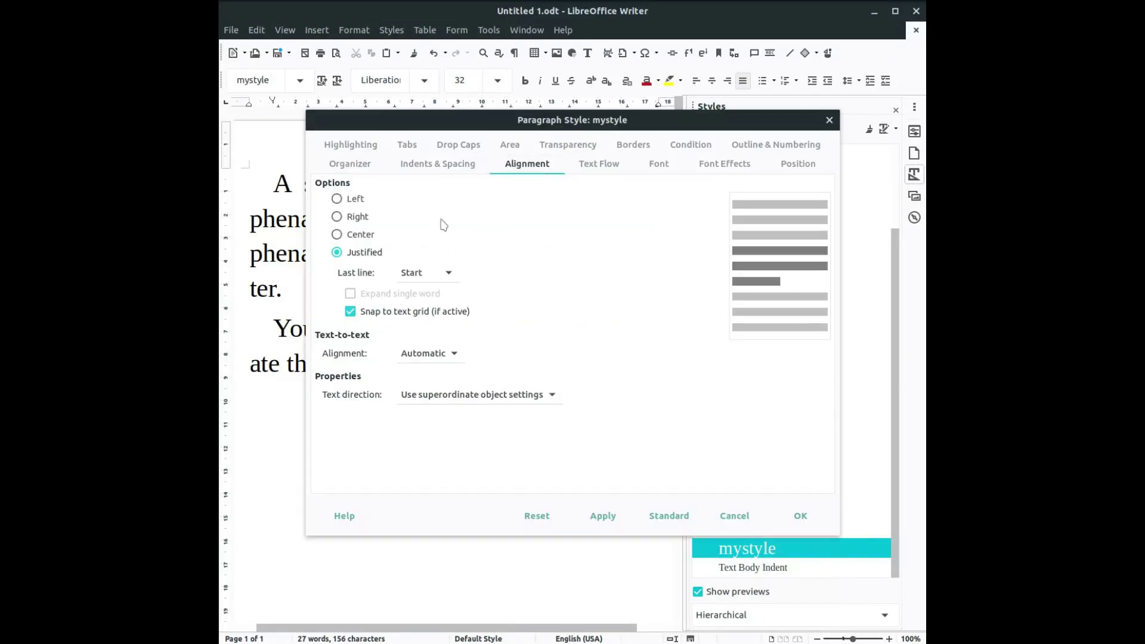
pyautogui.click(570, 169)
pyautogui.click(405, 206)
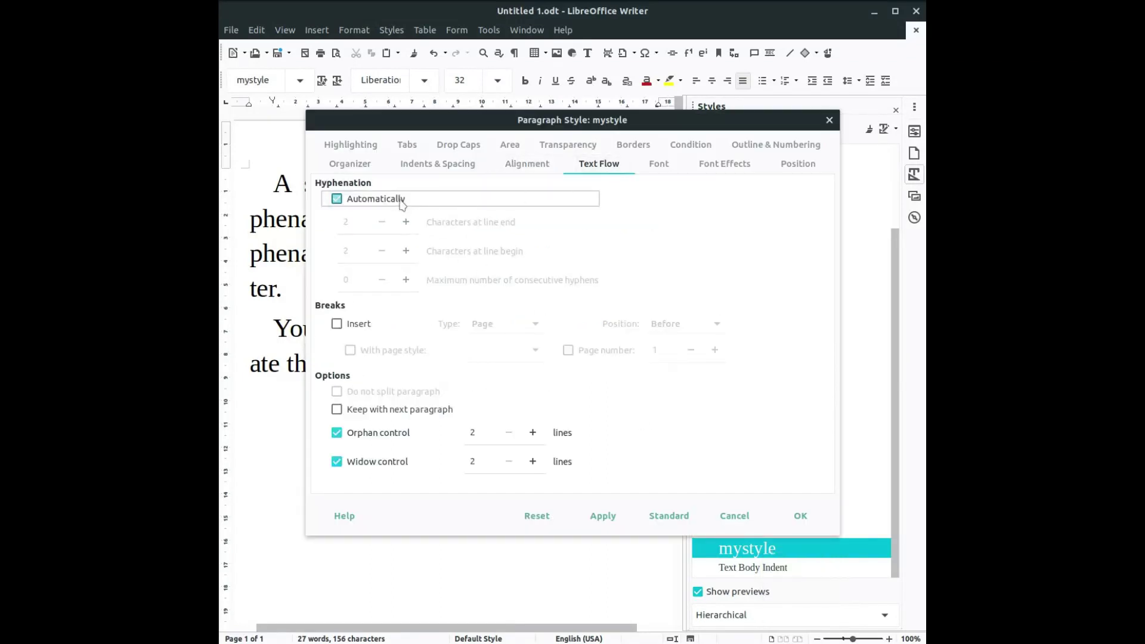
pyautogui.click(800, 516)
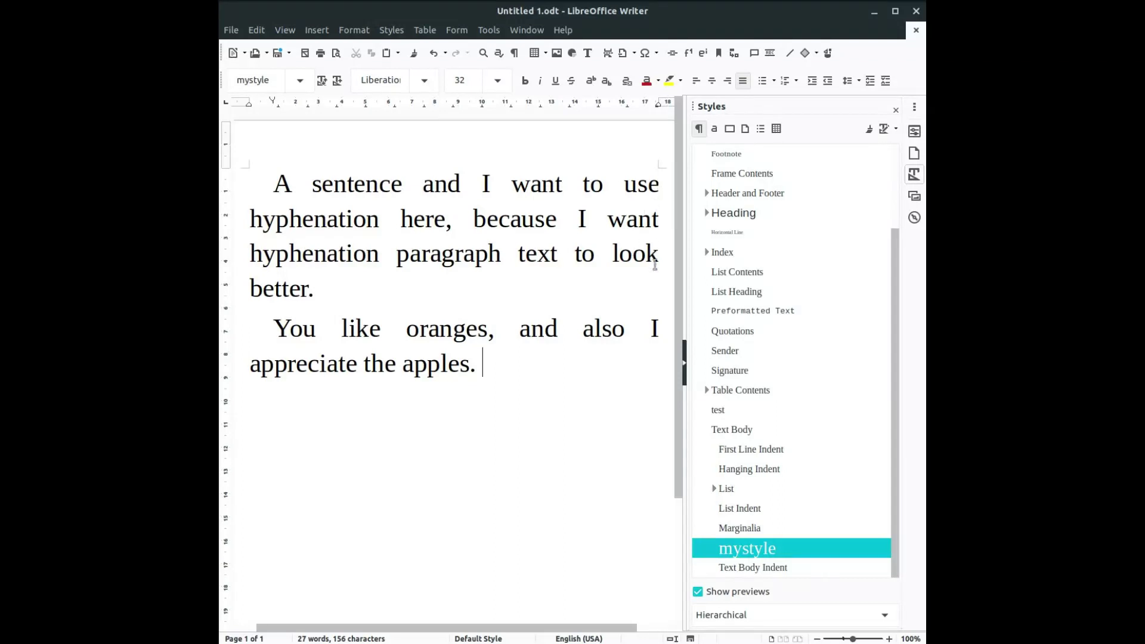
# - Re-enable mystyle's automatic hyphenation with 3 characters at line end and line begin
pyautogui.rightClick(748, 552)
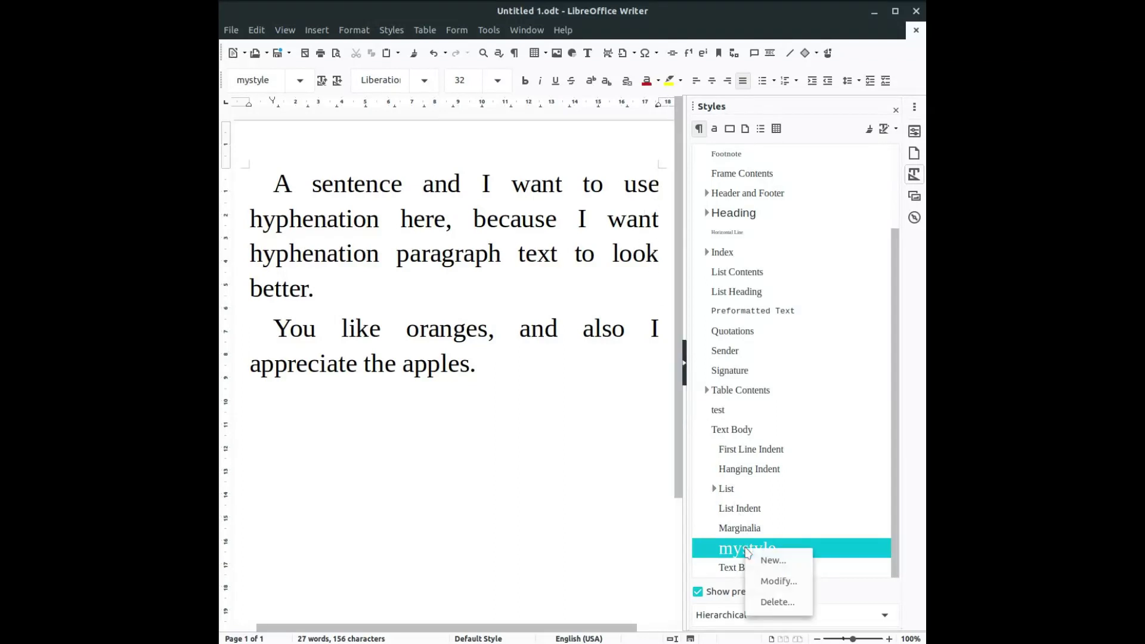
pyautogui.click(775, 581)
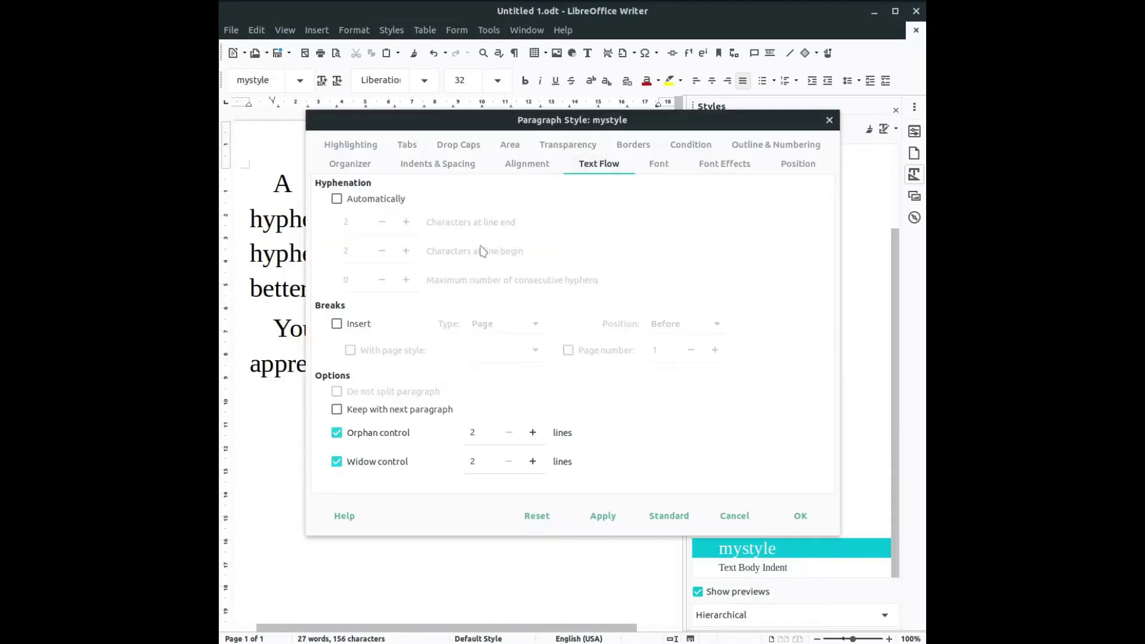
pyautogui.click(385, 203)
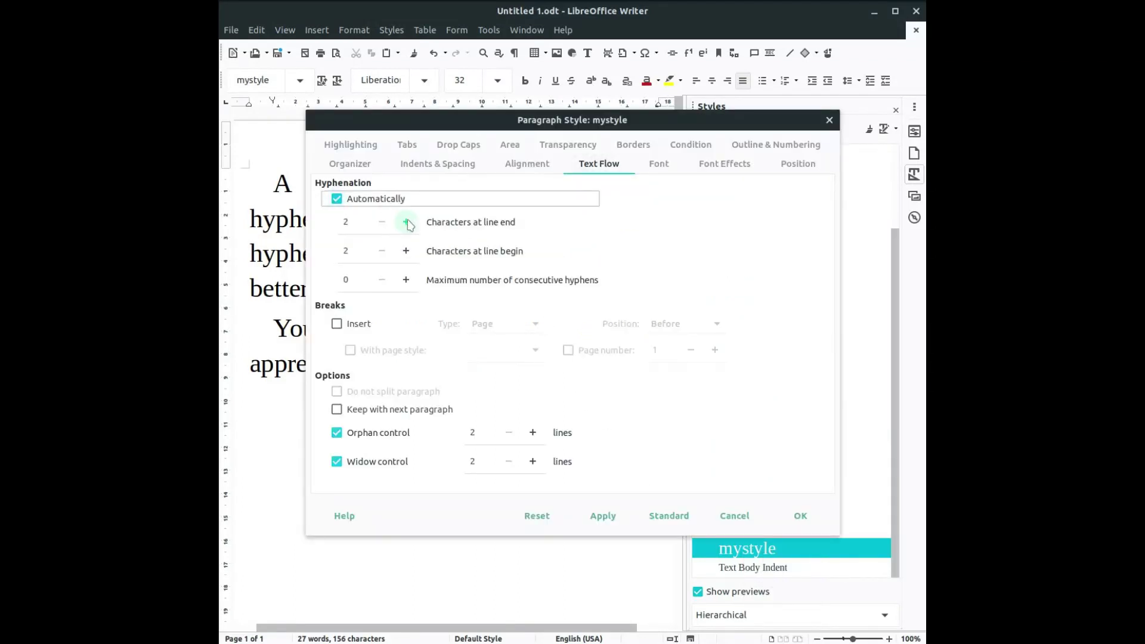
pyautogui.click(406, 223)
pyautogui.click(407, 251)
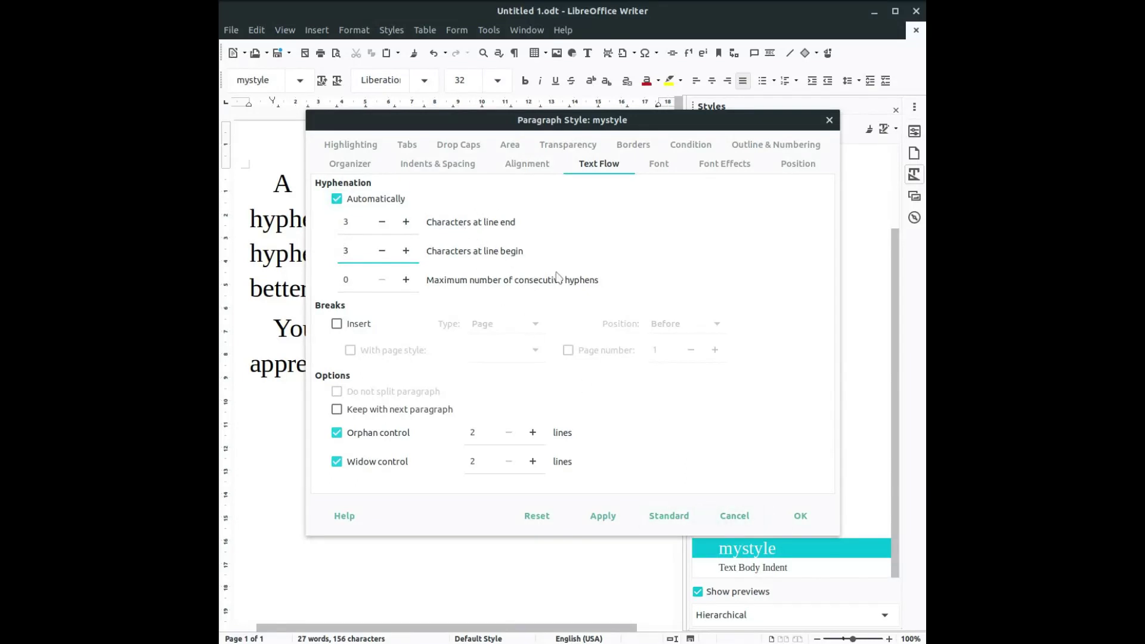
pyautogui.click(799, 516)
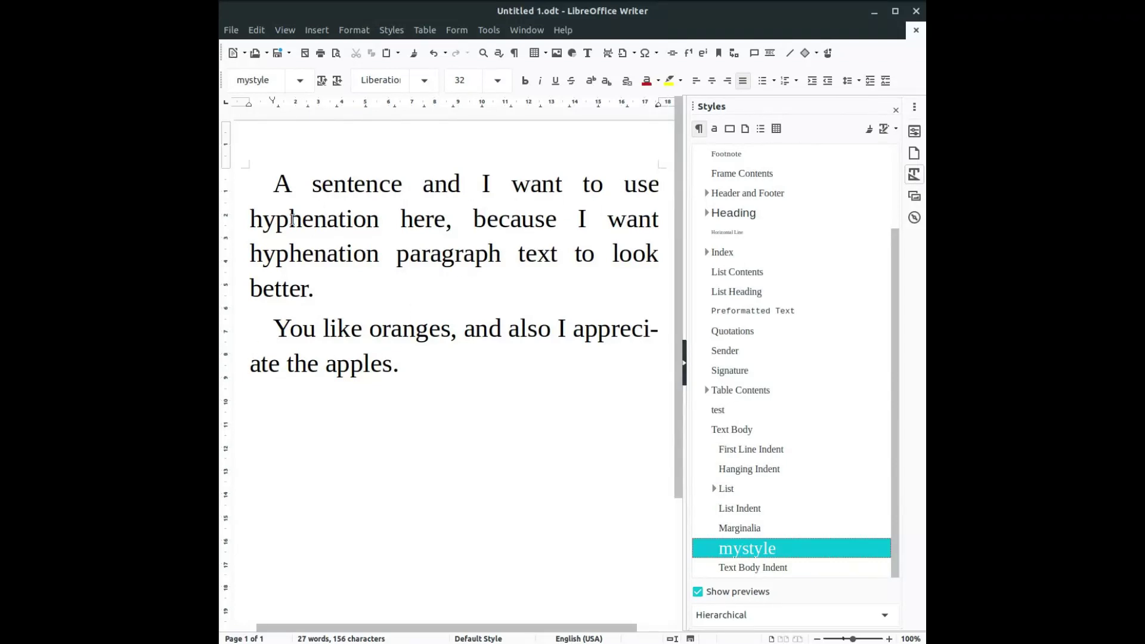
# - Lower mystyle's minimum characters at line begin to 2
pyautogui.rightClick(756, 547)
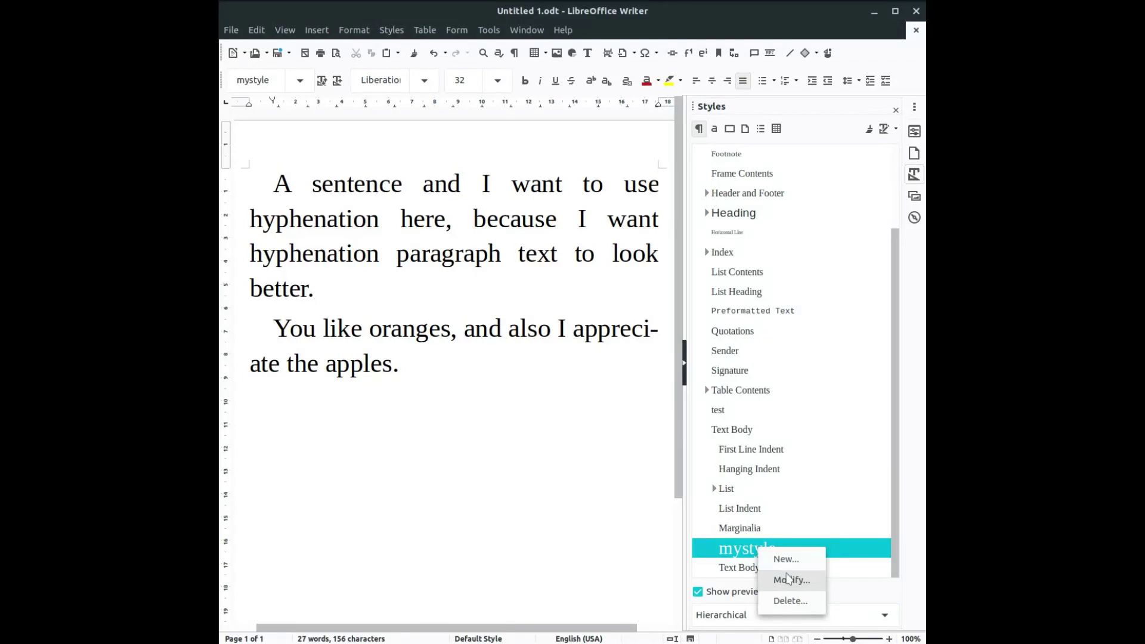
pyautogui.click(789, 580)
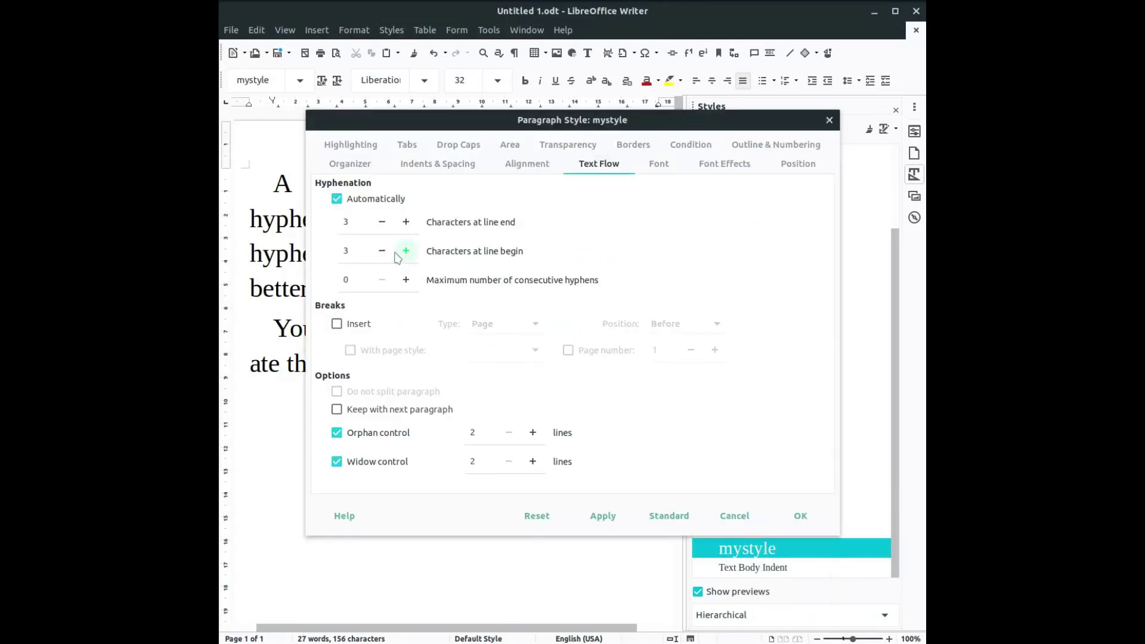
pyautogui.click(382, 250)
pyautogui.click(801, 515)
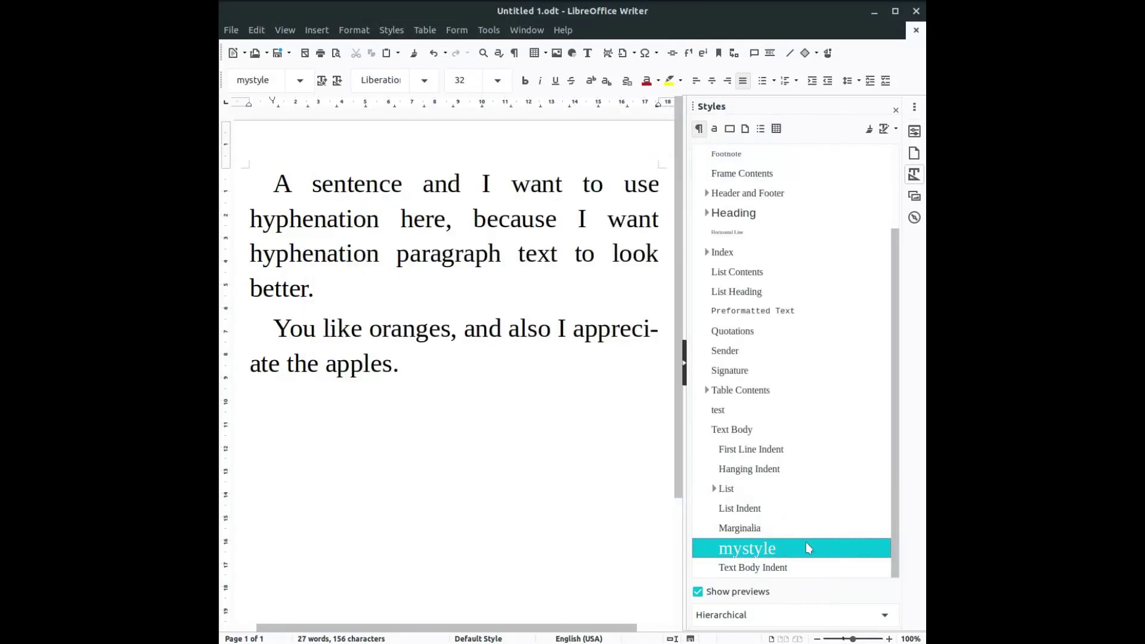
# - Lower mystyle's minimum characters at line end to 2
pyautogui.rightClick(799, 555)
pyautogui.click(830, 584)
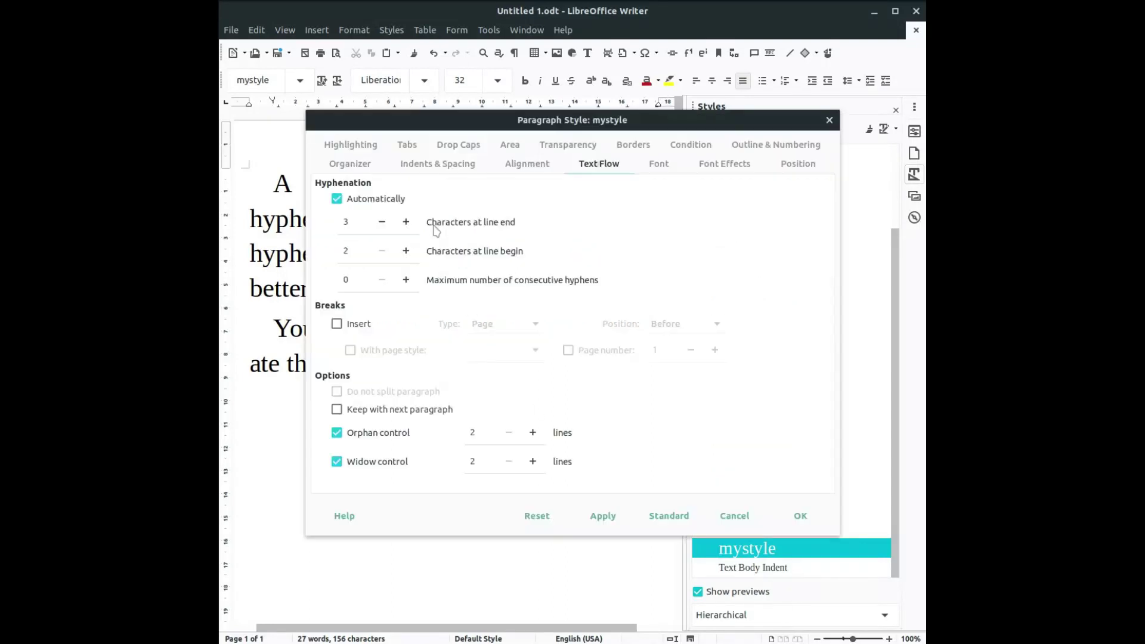
pyautogui.click(382, 221)
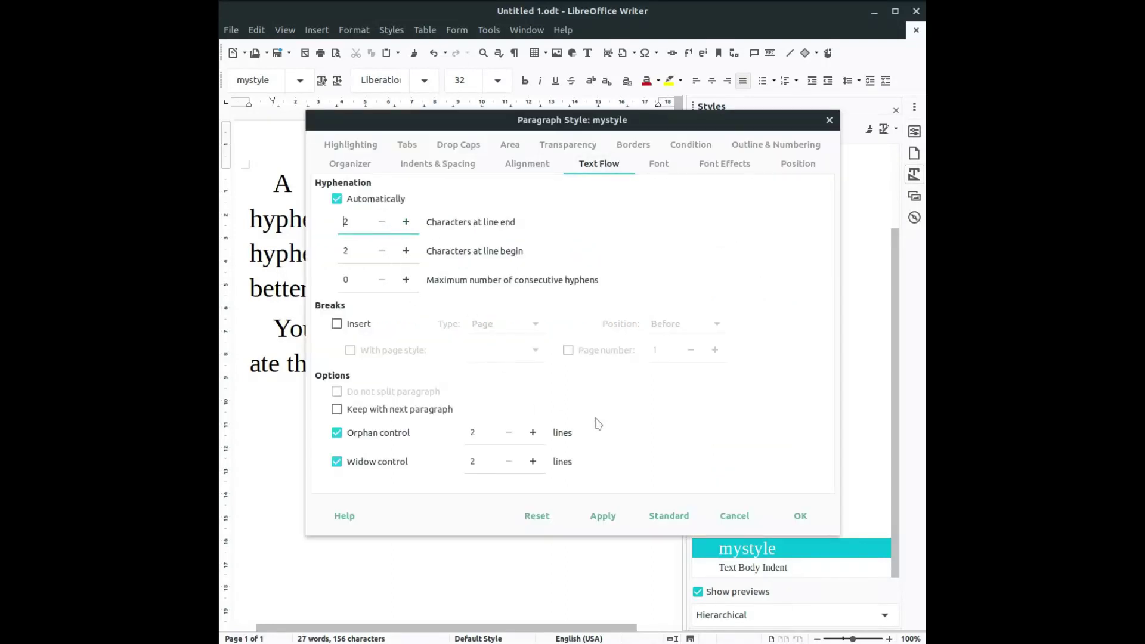
pyautogui.click(783, 516)
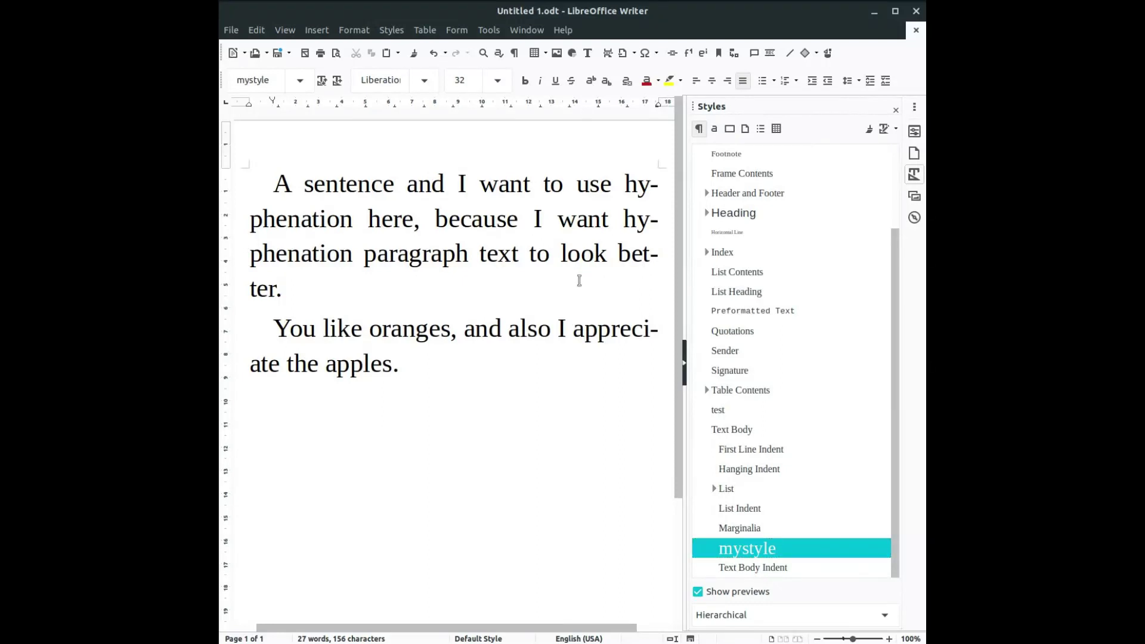
pyautogui.click(578, 364)
pyautogui.click(578, 314)
pyautogui.scroll(3, 782, 367)
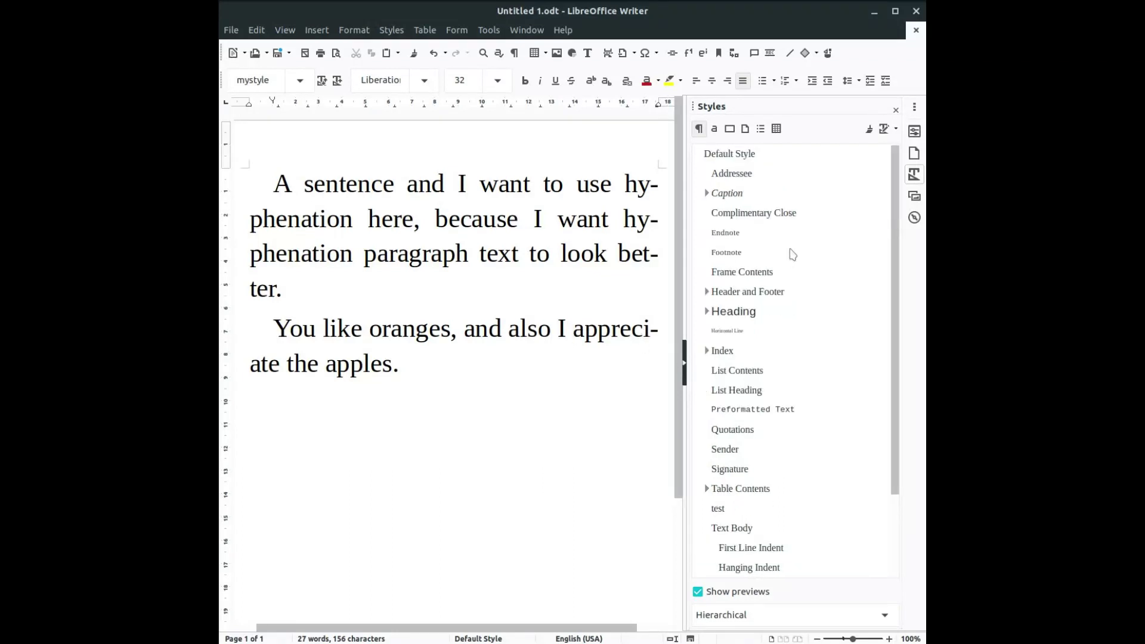
pyautogui.click(756, 157)
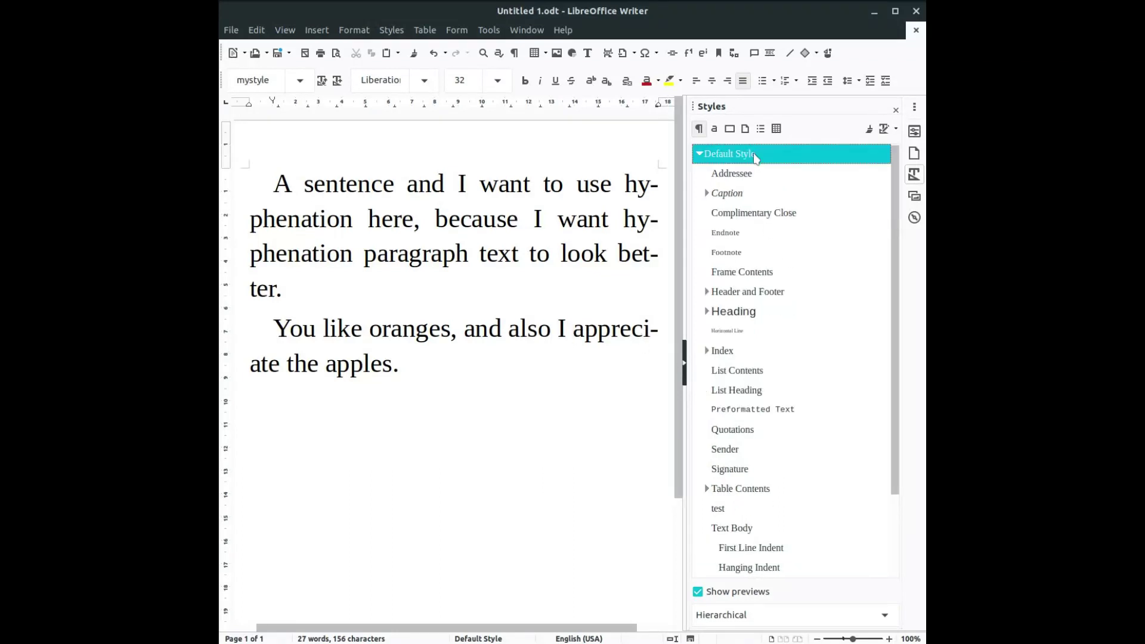
pyautogui.rightClick(756, 157)
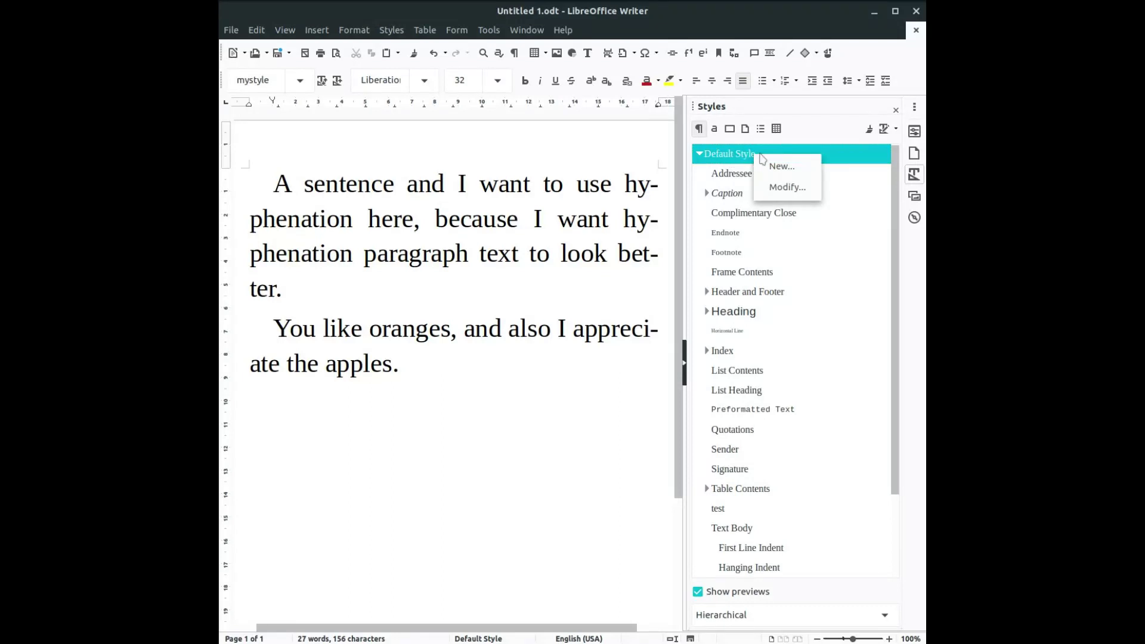
pyautogui.click(787, 187)
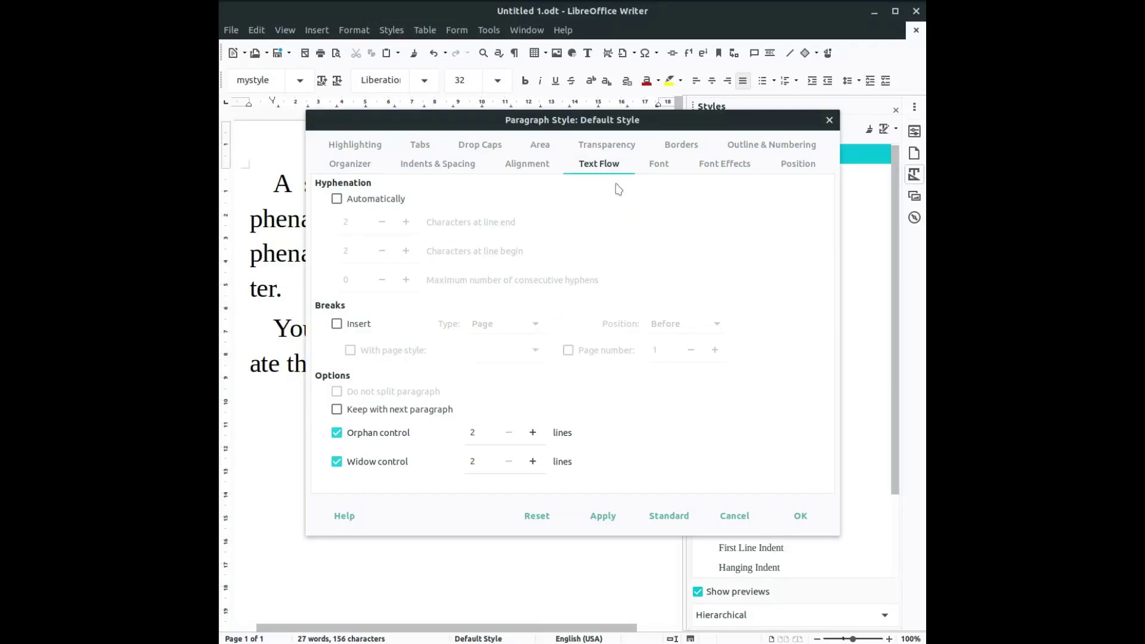
pyautogui.click(404, 203)
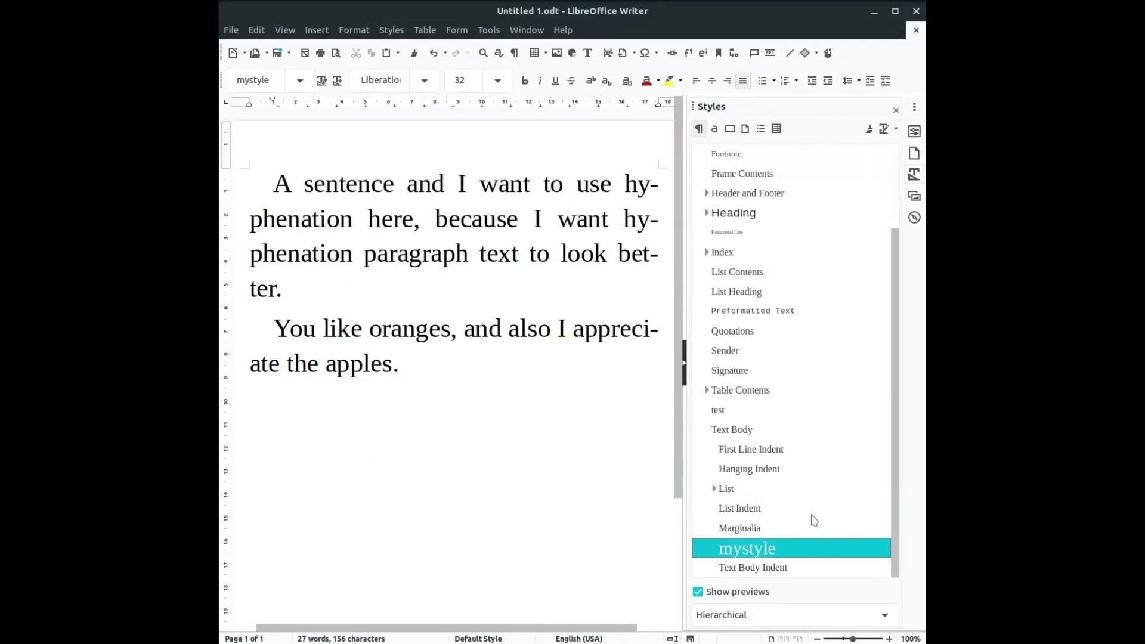
pyautogui.click(803, 519)
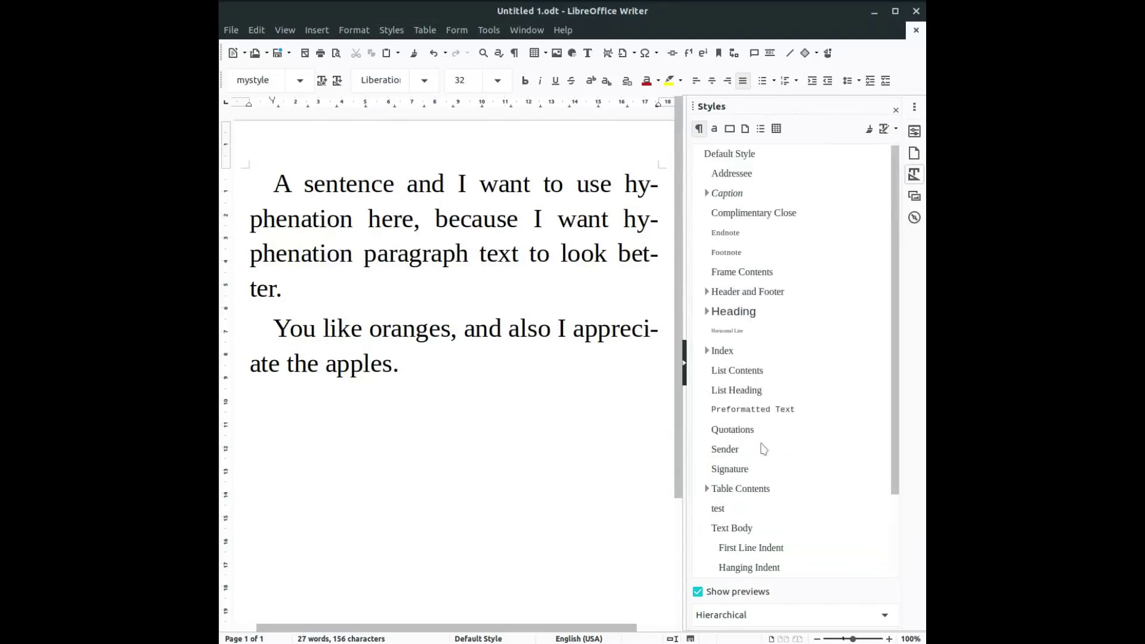
pyautogui.scroll(3, 756, 489)
pyautogui.rightClick(745, 160)
pyautogui.click(774, 189)
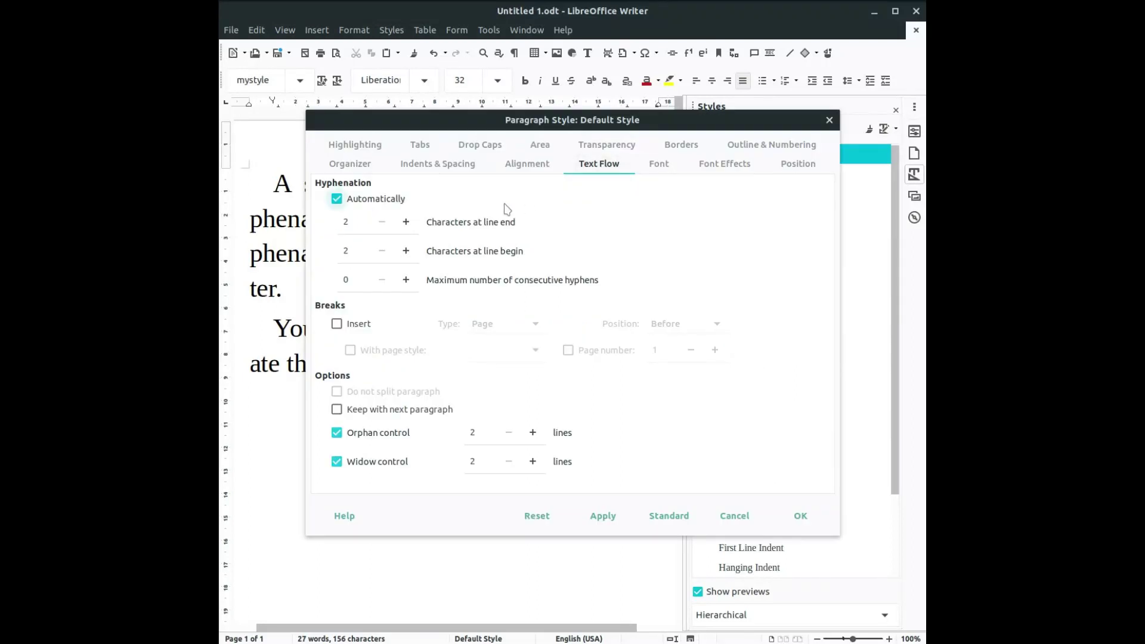
pyautogui.click(391, 200)
pyautogui.click(800, 516)
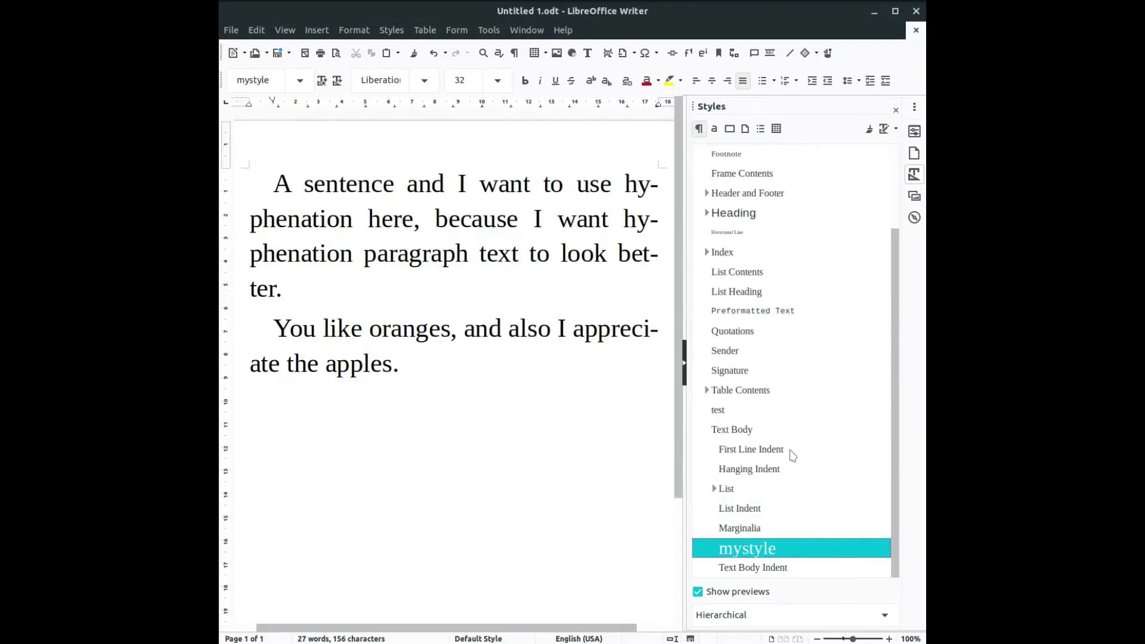
pyautogui.scroll(2, 811, 185)
pyautogui.click(756, 157)
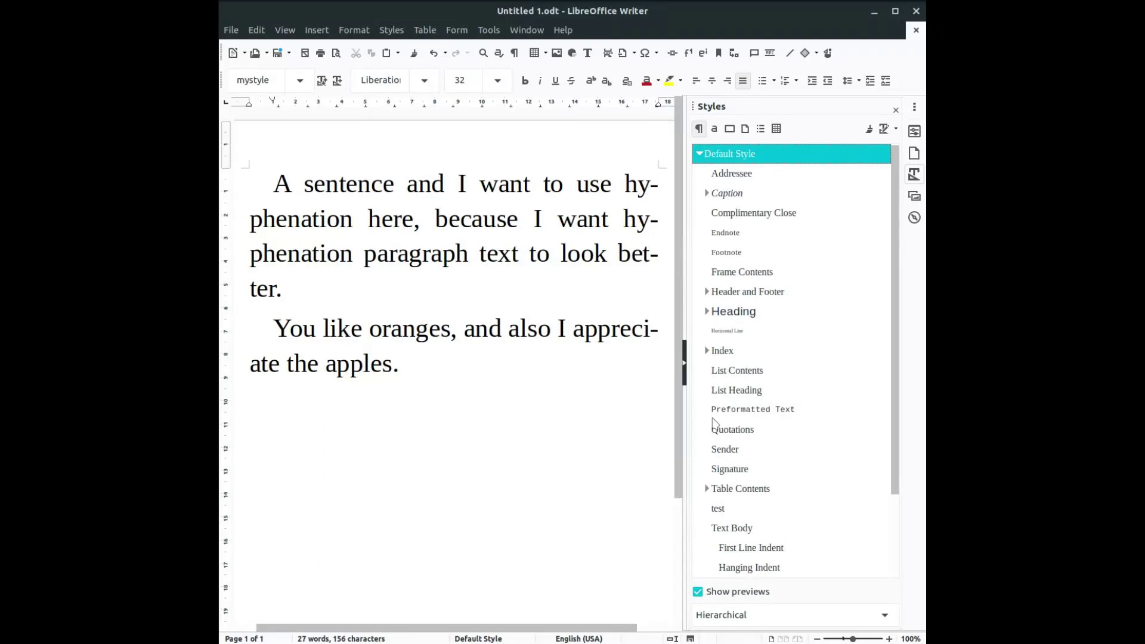
pyautogui.scroll(-2, 717, 436)
pyautogui.click(754, 551)
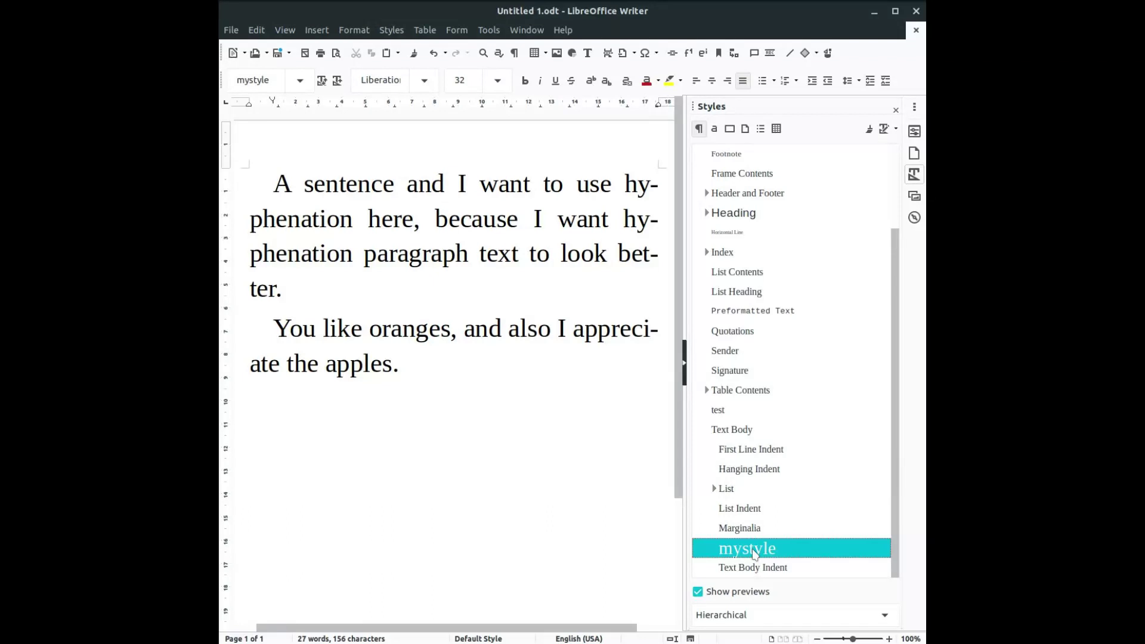
pyautogui.rightClick(754, 552)
pyautogui.press('Escape')
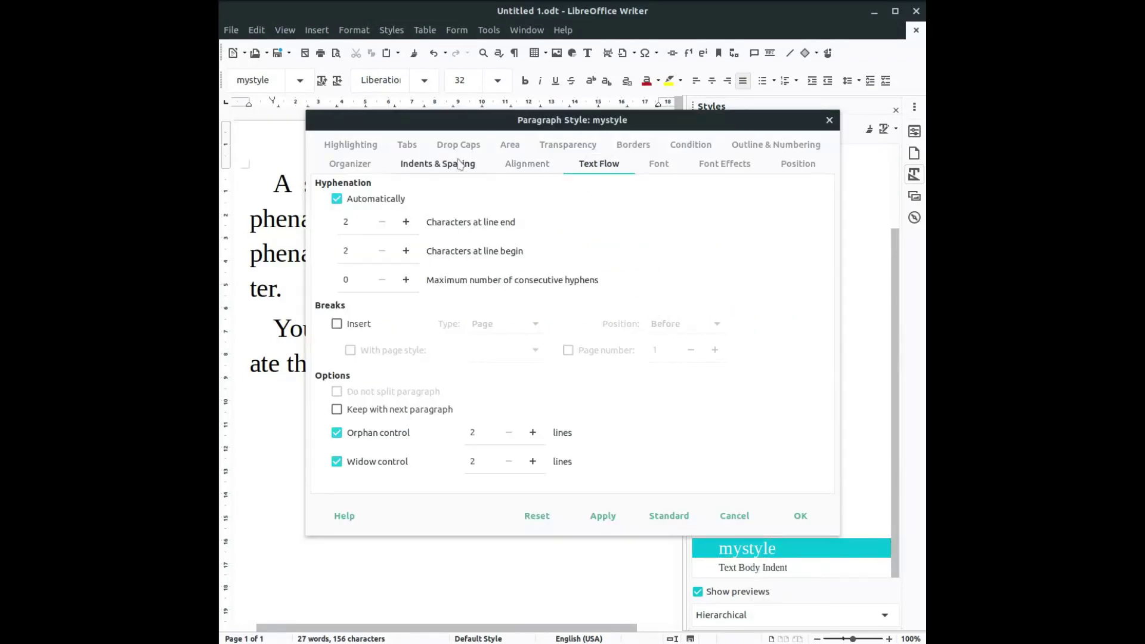
pyautogui.click(350, 163)
pyautogui.click(596, 170)
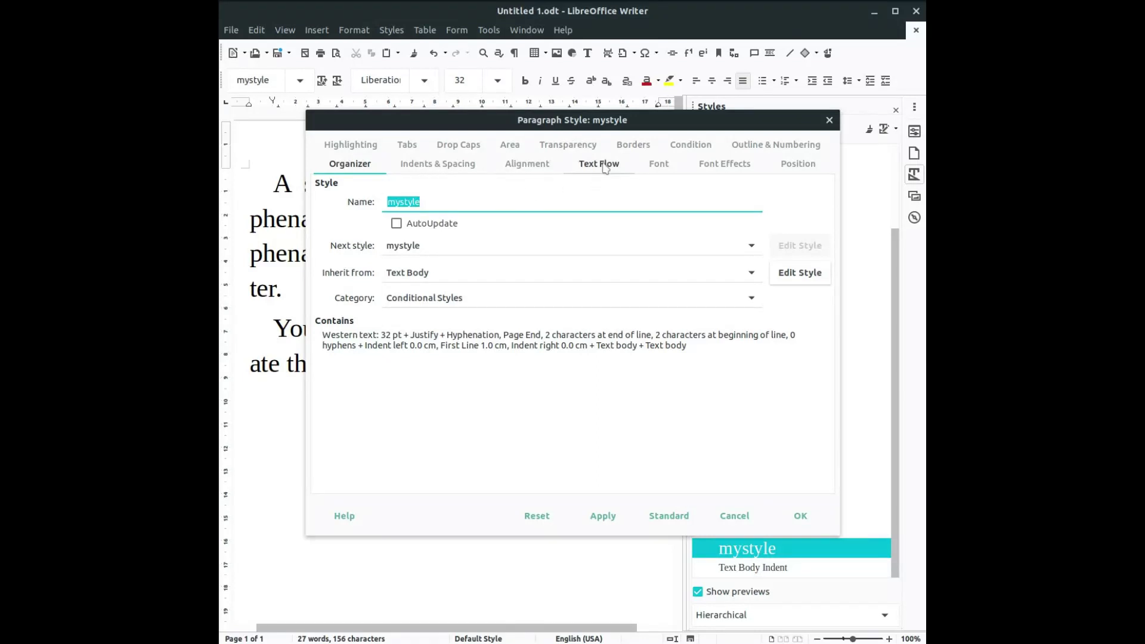
pyautogui.click(654, 170)
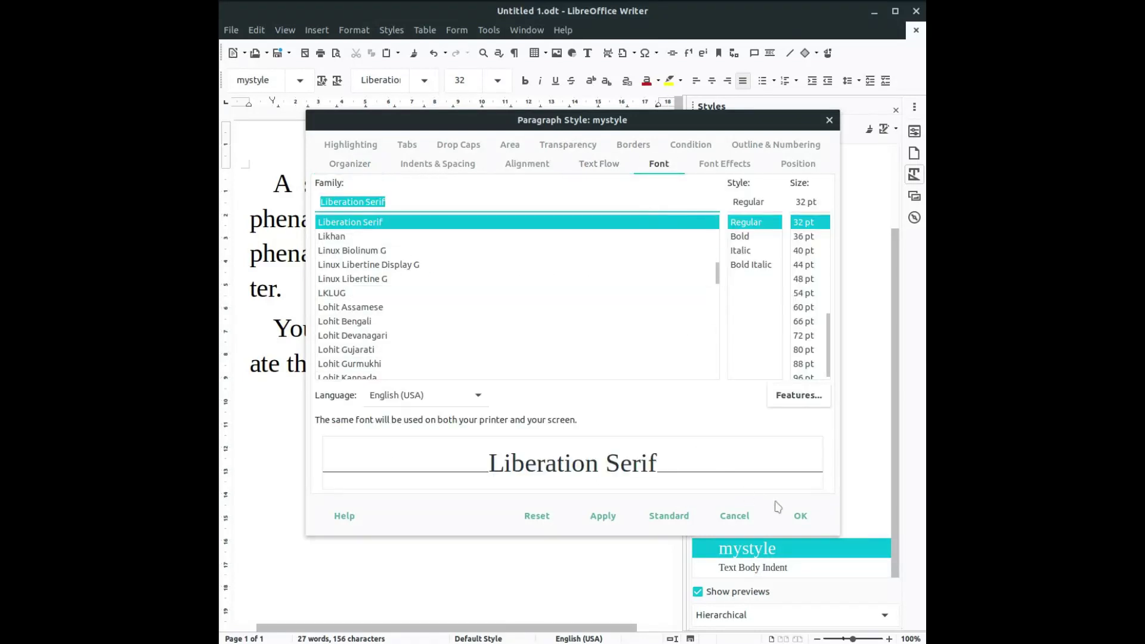
pyautogui.click(799, 516)
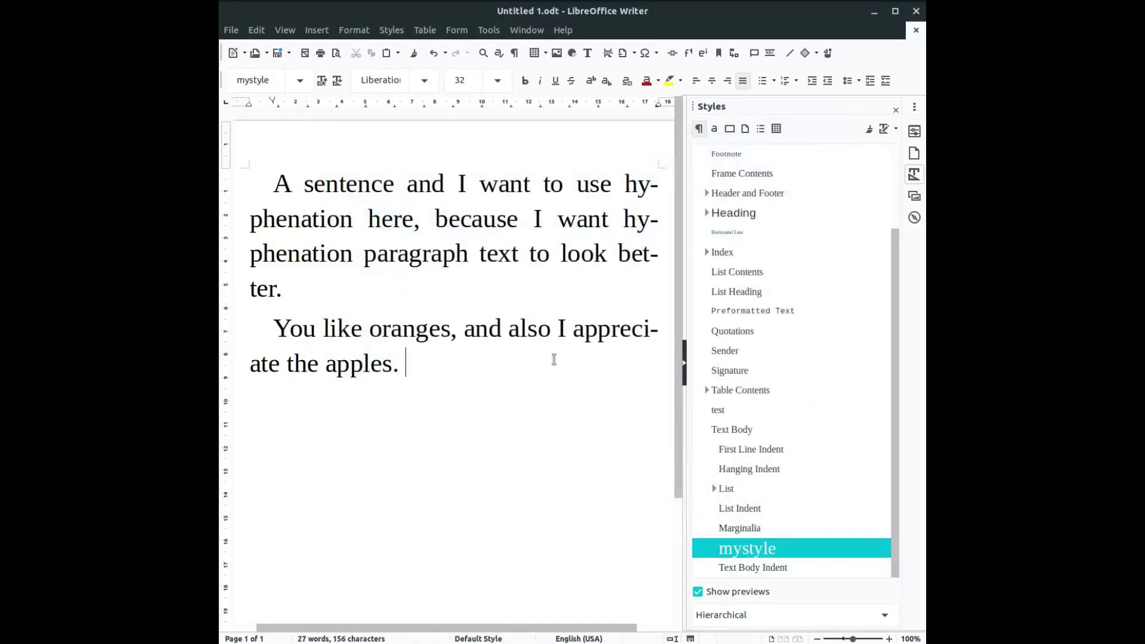